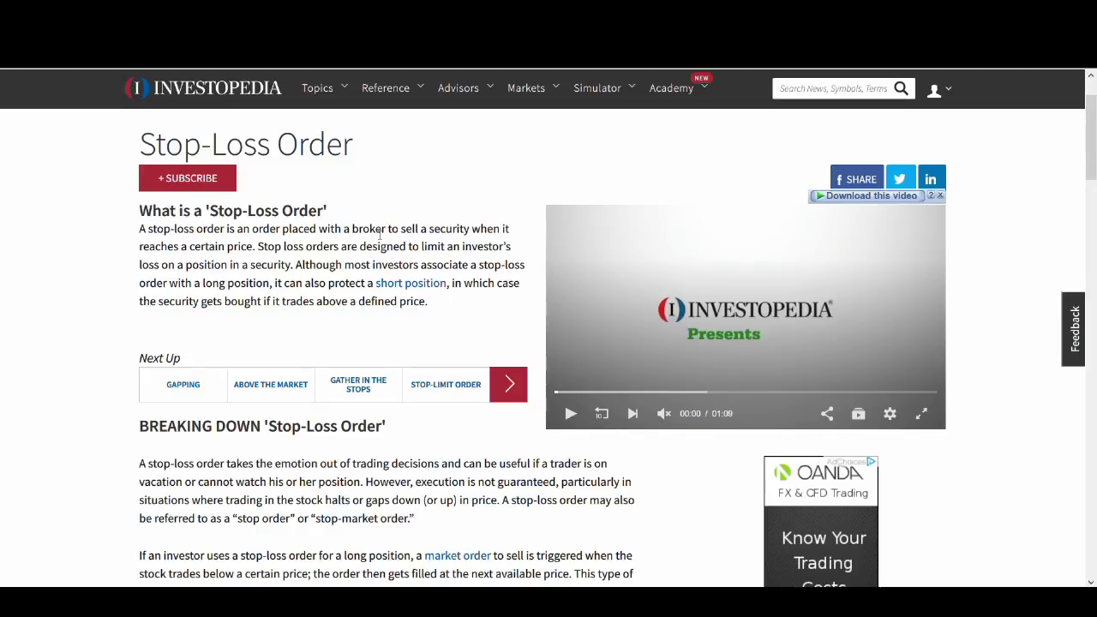
Step: Read through Investopedia's Stop-Loss Order definition, including its breakdown, example and gapping sections
scroll(381, 233, "down", 7)
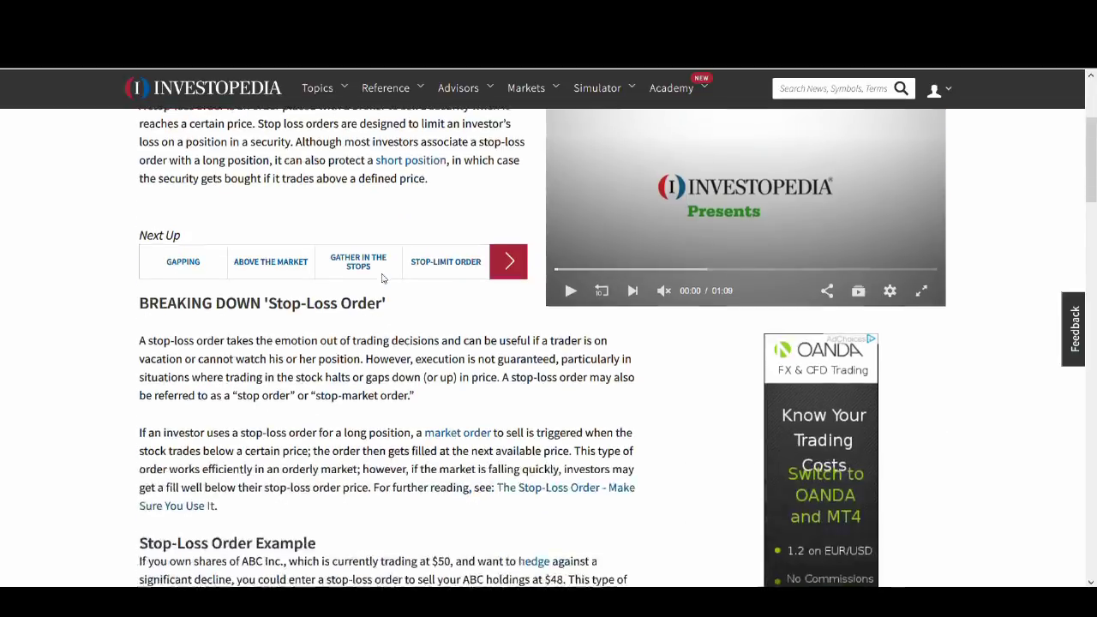
scroll(402, 311, "up", 5)
scroll(402, 311, "up", 7)
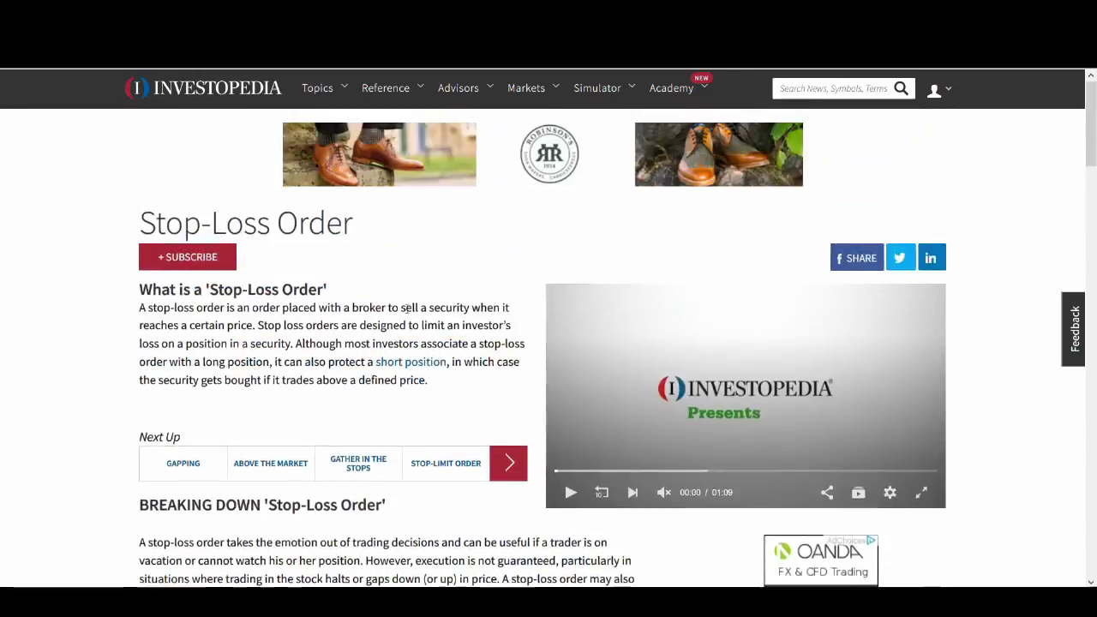
scroll(169, 250, "down", 8)
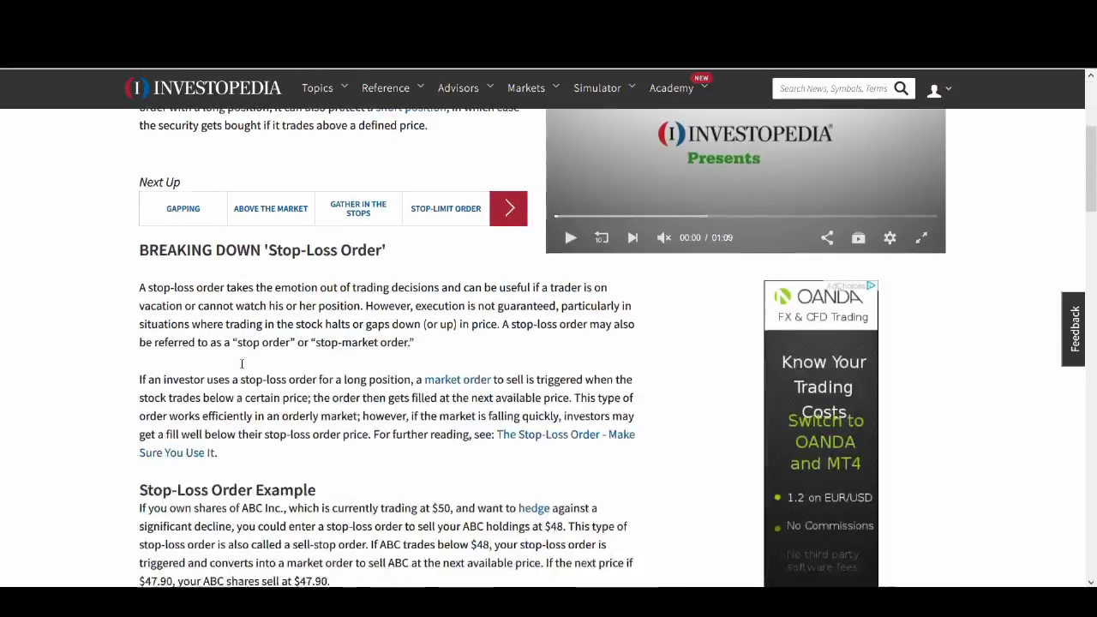
scroll(242, 367, "down", 4)
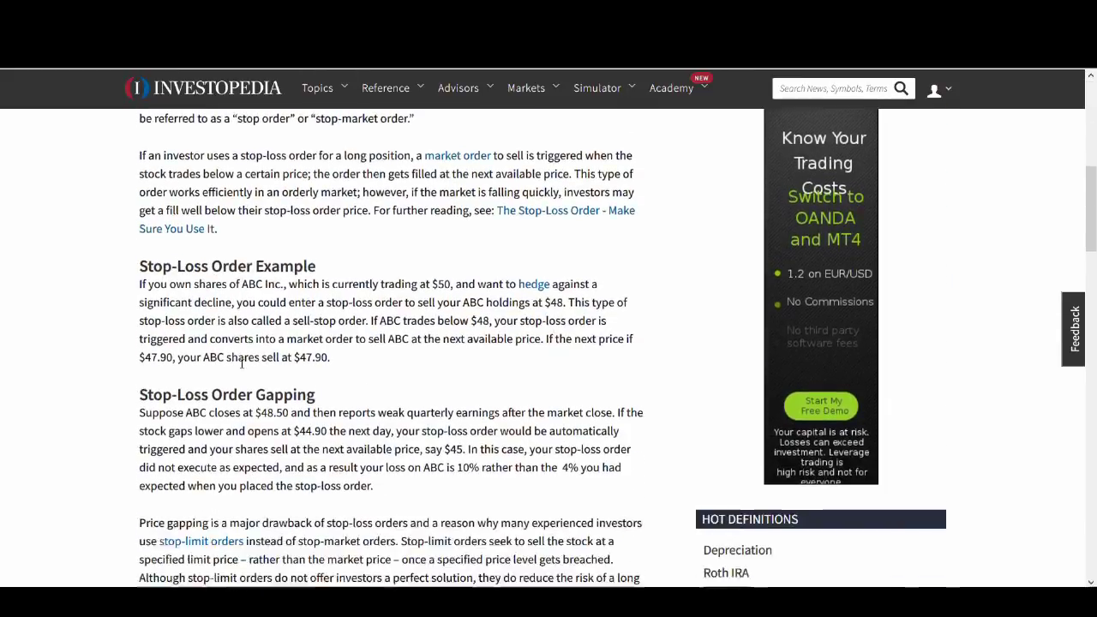
scroll(240, 363, "down", 5)
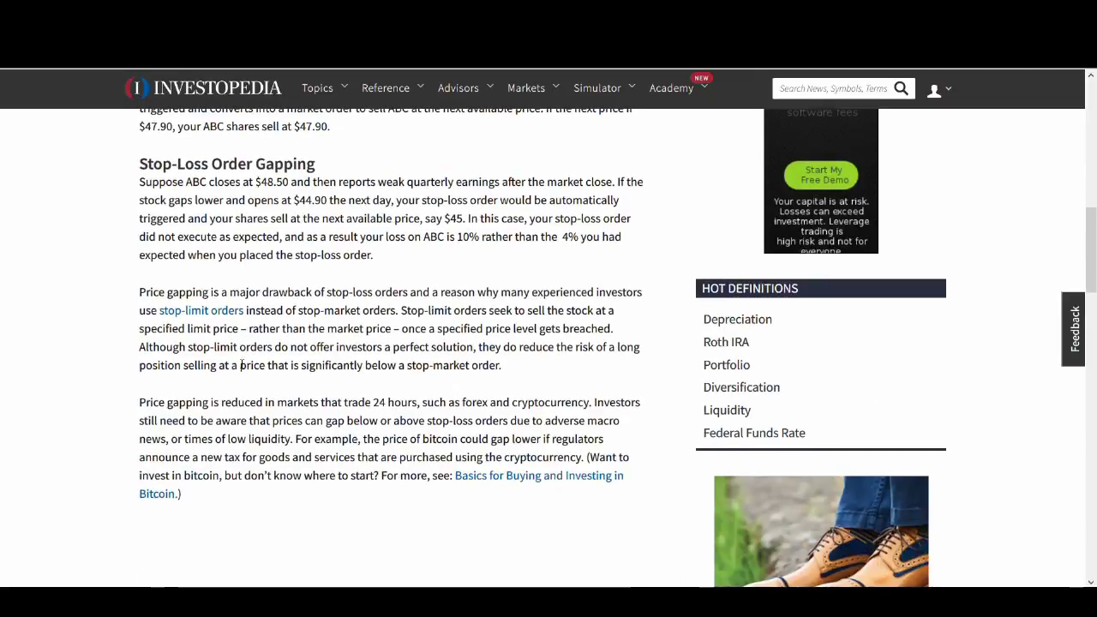
scroll(242, 364, "up", 5)
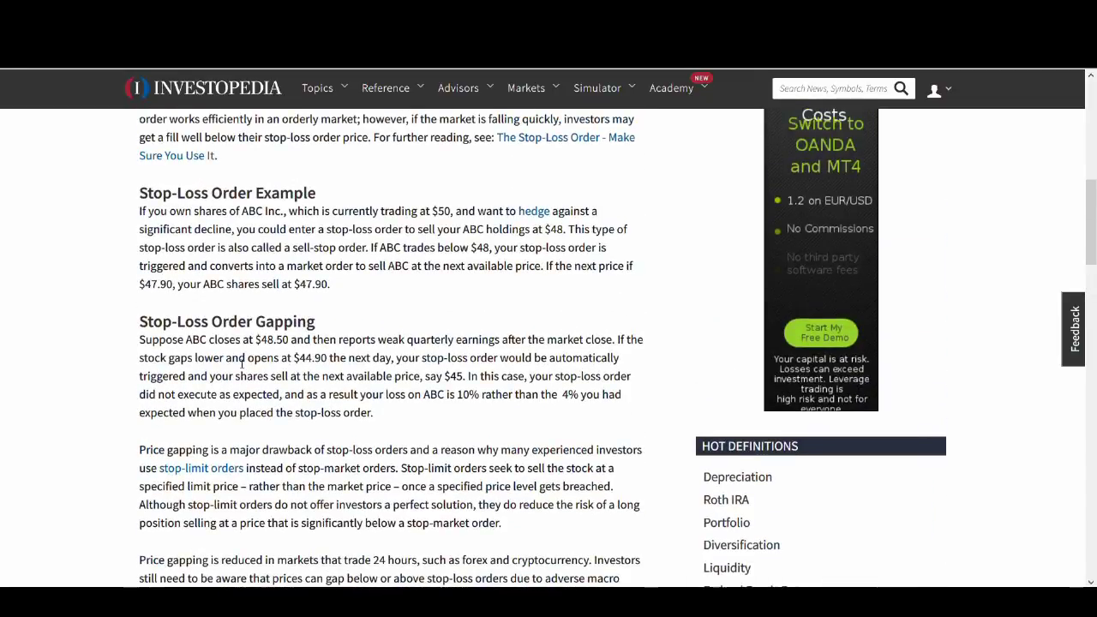
scroll(242, 363, "up", 7)
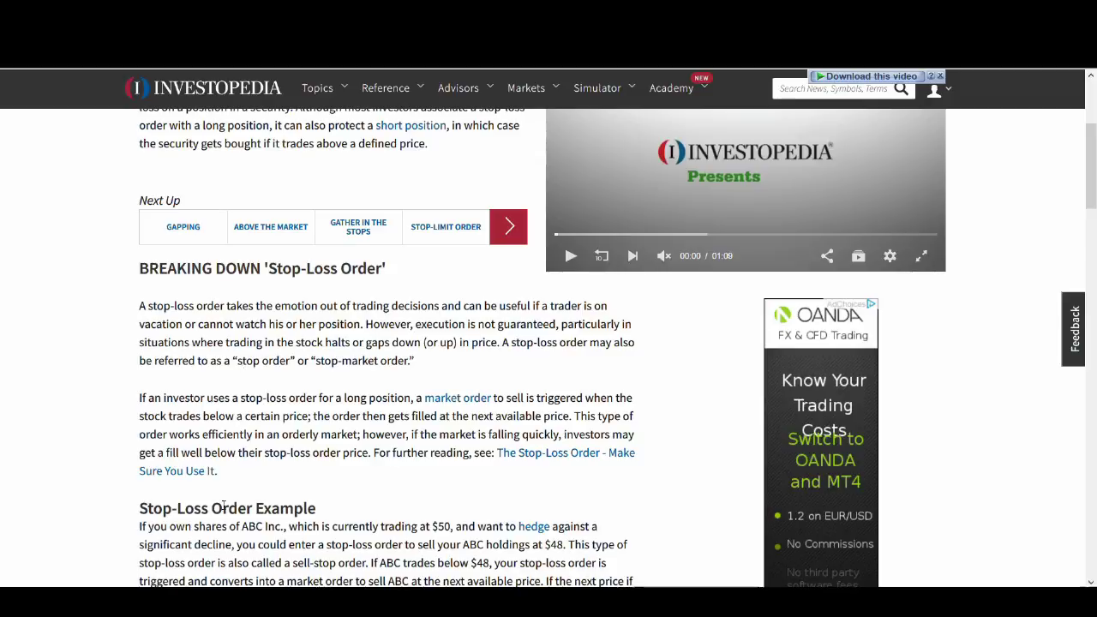
scroll(132, 493, "up", 3)
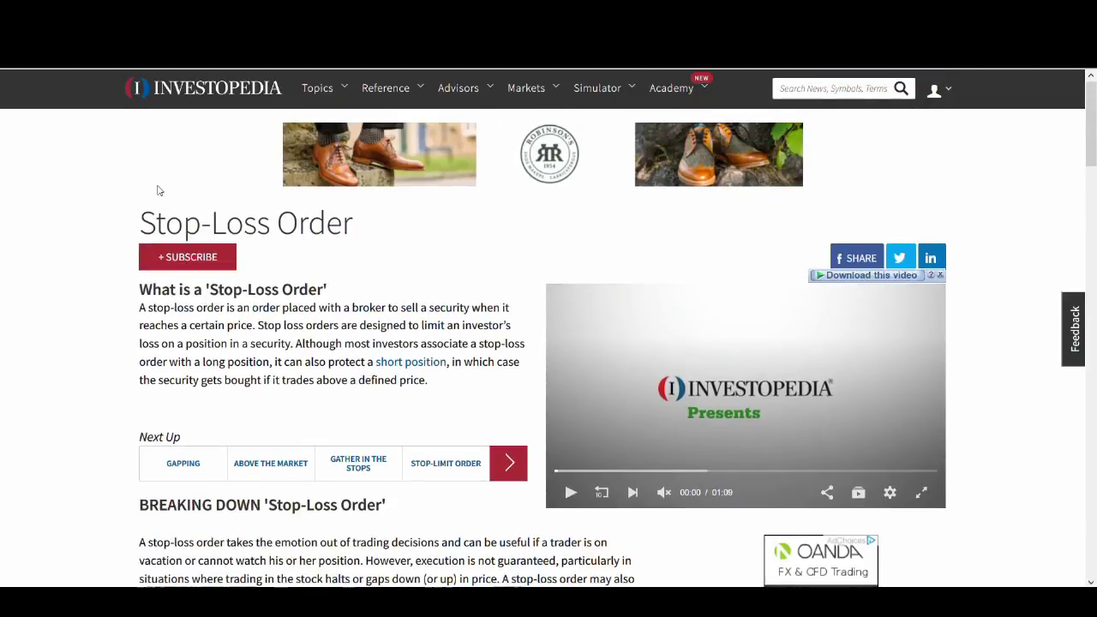
Step: Go back to the article "The Stop-Loss Order - Make Sure You Use It" and read down to its "Not Just for Preventing Losses" section
key("alt+Left")
scroll(225, 240, "up", 4)
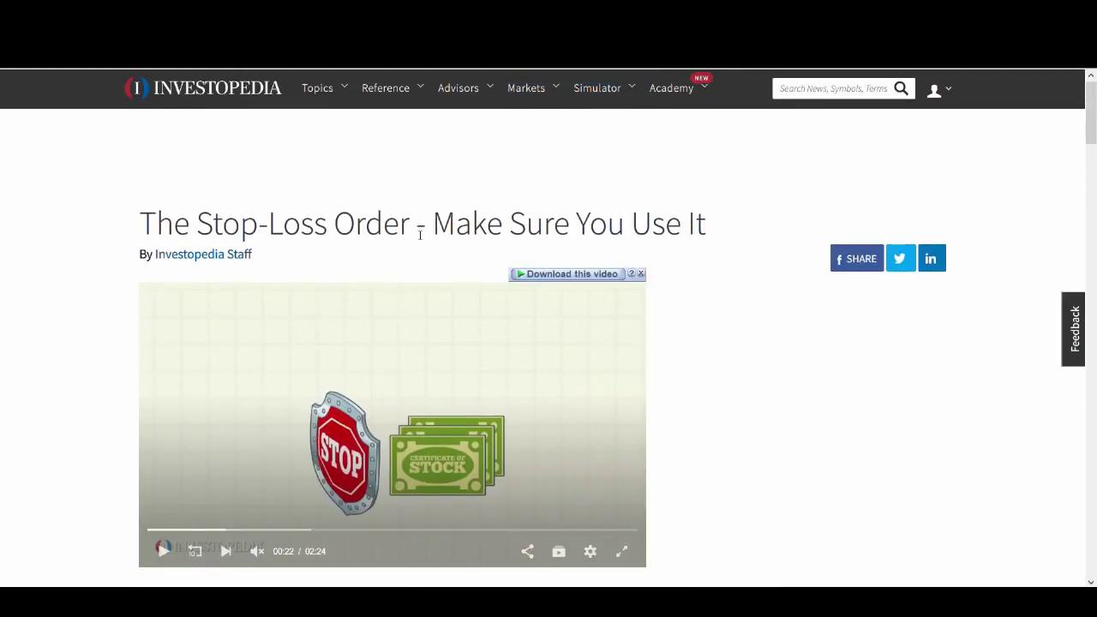
scroll(120, 272, "down", 4)
scroll(128, 312, "down", 1)
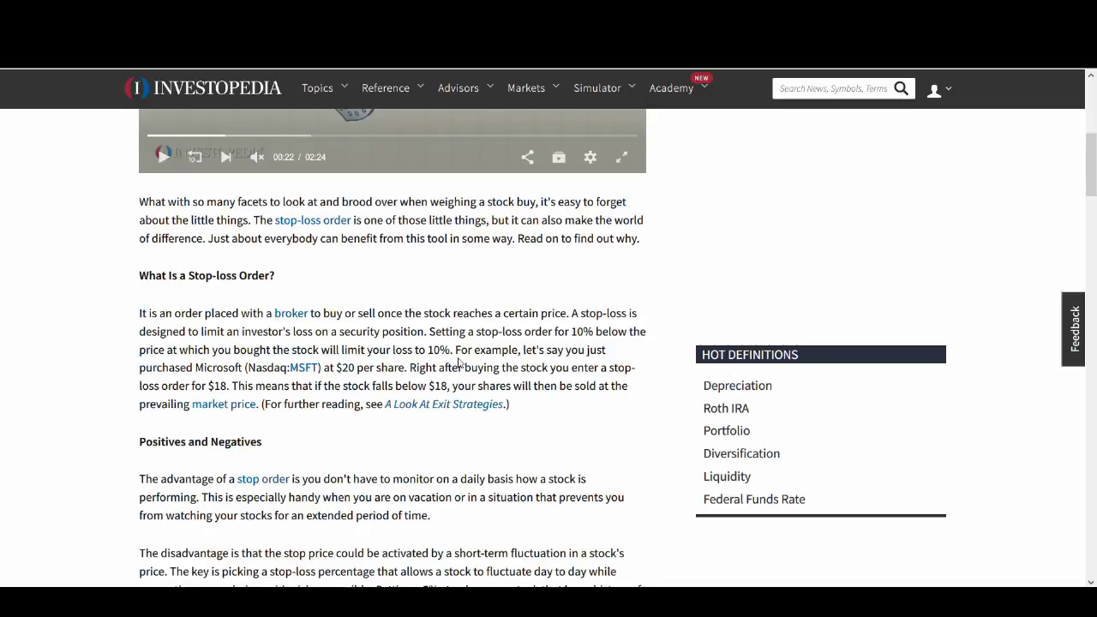
scroll(458, 363, "down", 1)
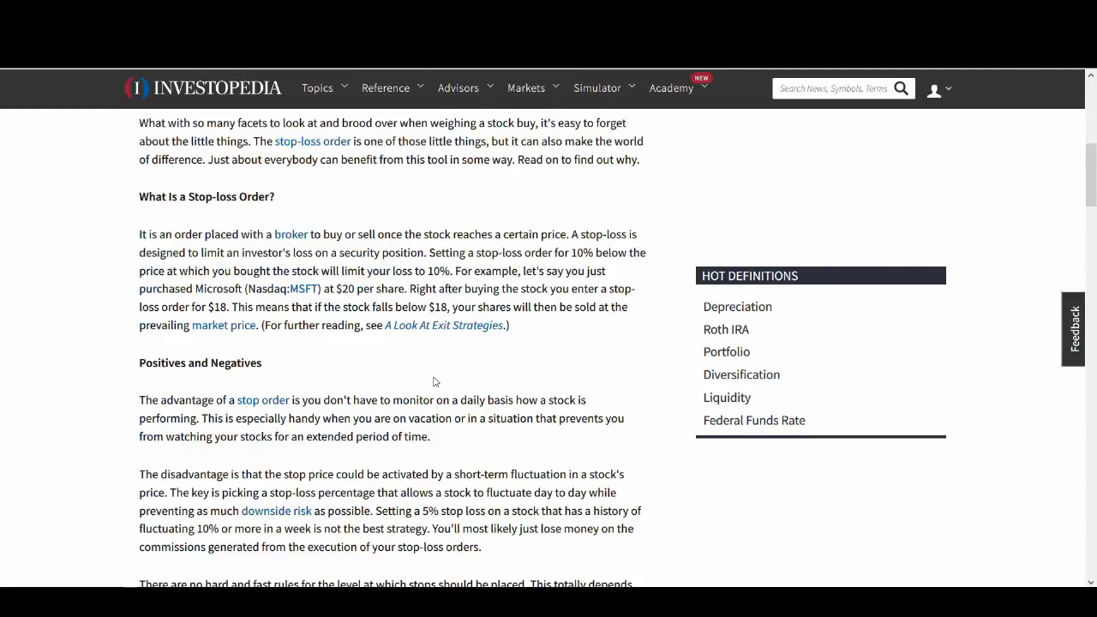
scroll(434, 381, "down", 5)
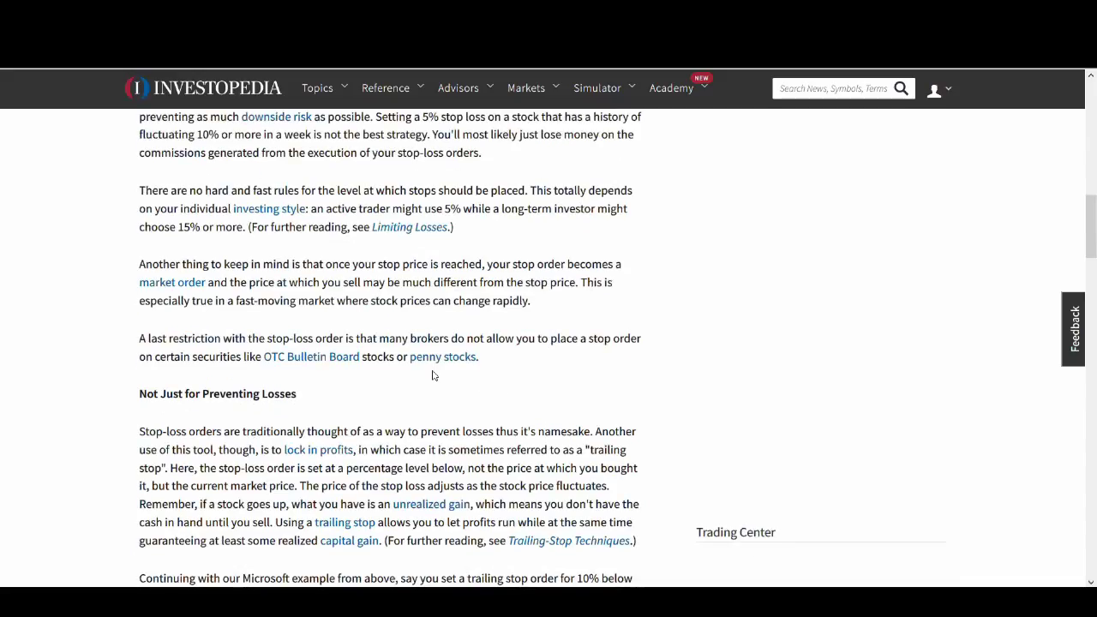
scroll(434, 375, "down", 1)
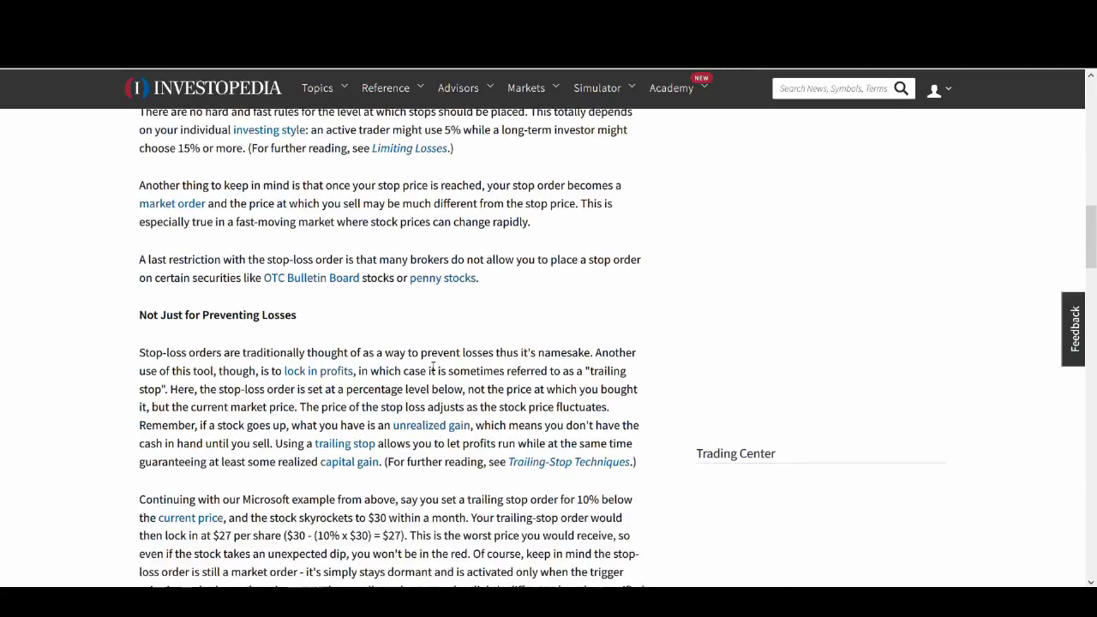
scroll(433, 368, "down", 2)
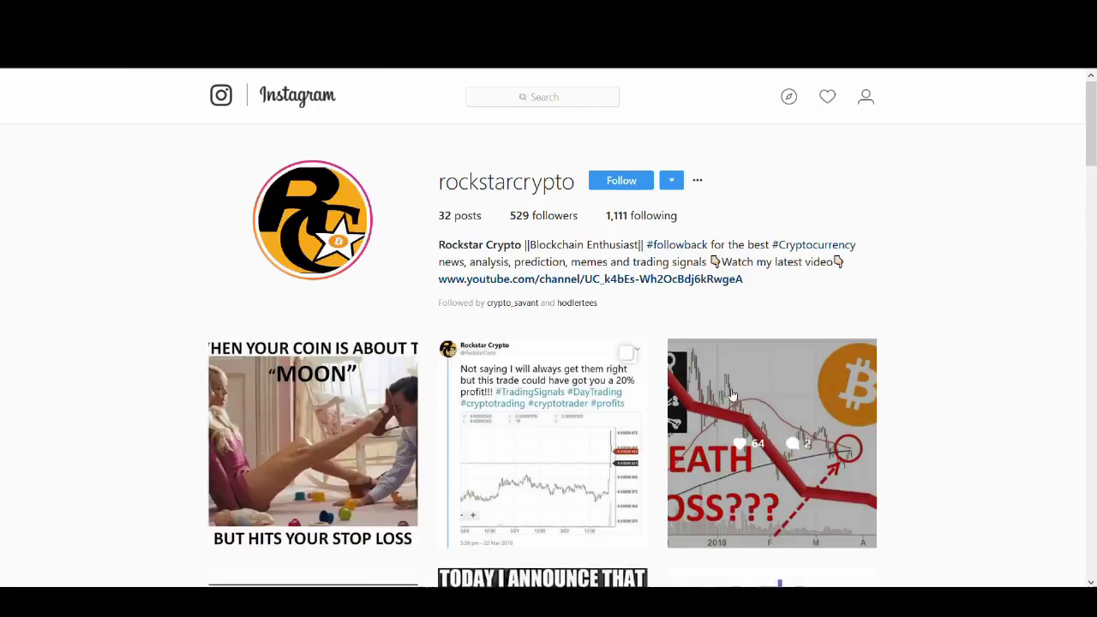
Step: Switch to the rockstarcrypto Instagram profile, open the Binance Chain trading-signal post to read its stop-loss advice, and close it
scroll(733, 394, "down", 7)
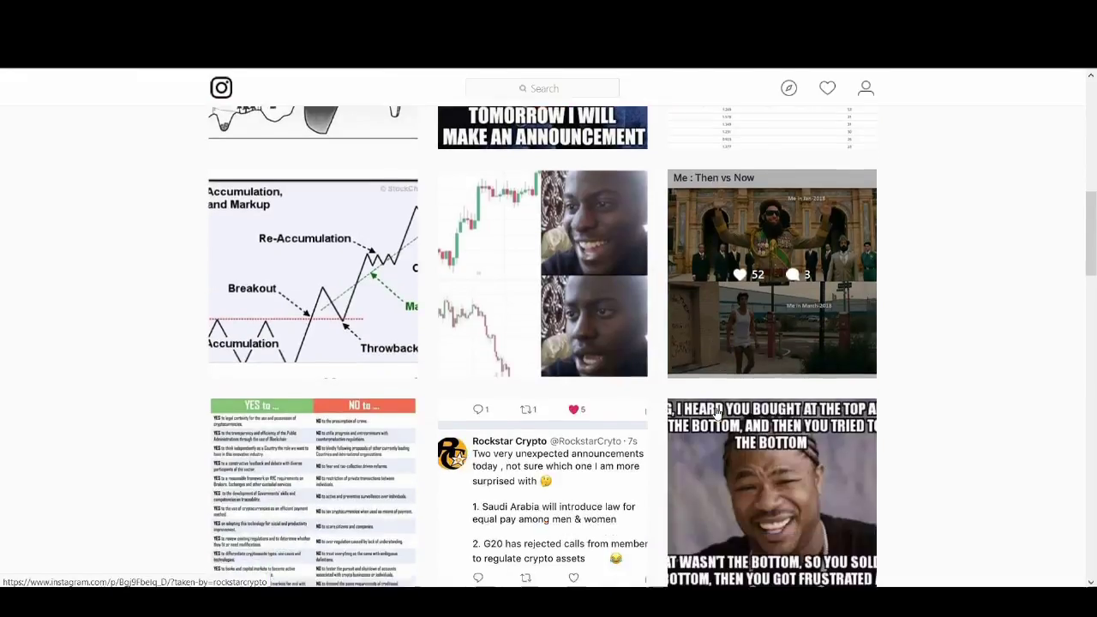
scroll(717, 412, "down", 7)
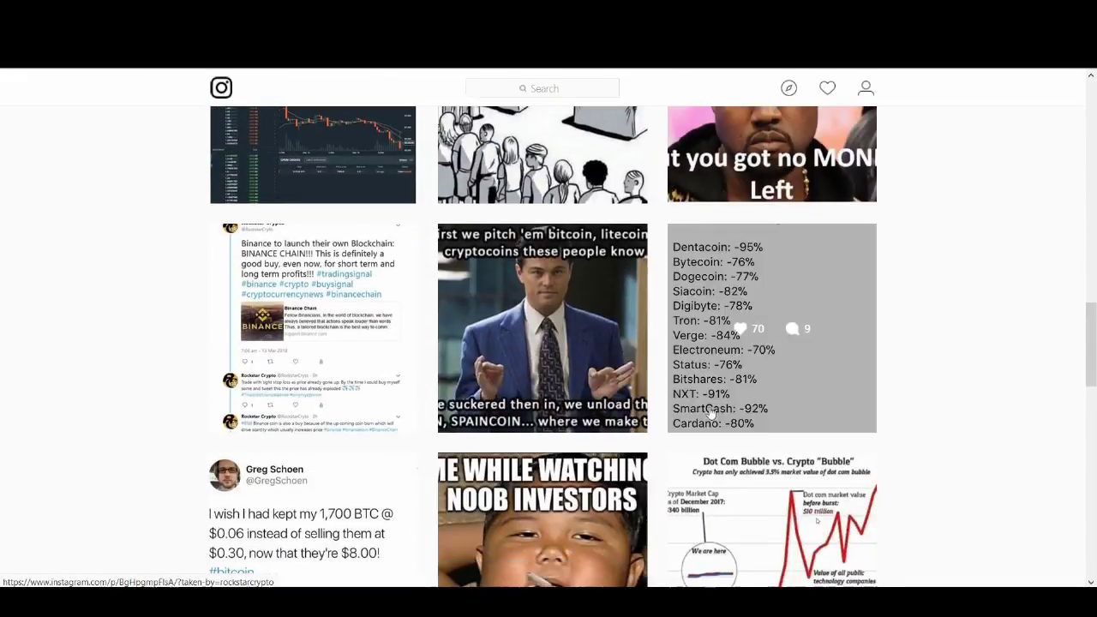
left_click(317, 343)
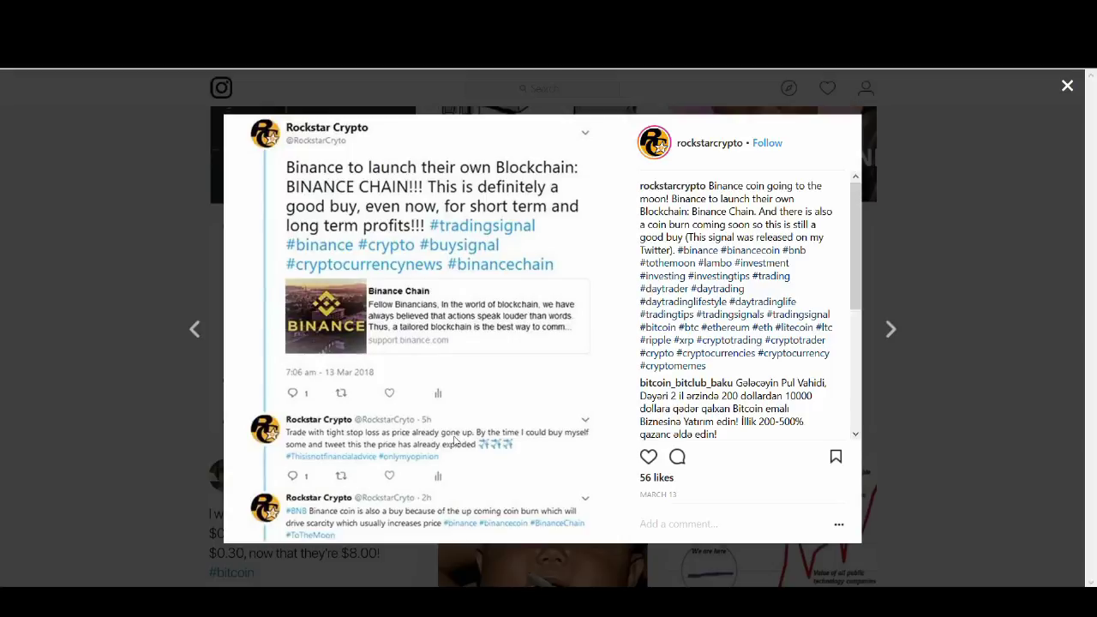
left_click(90, 314)
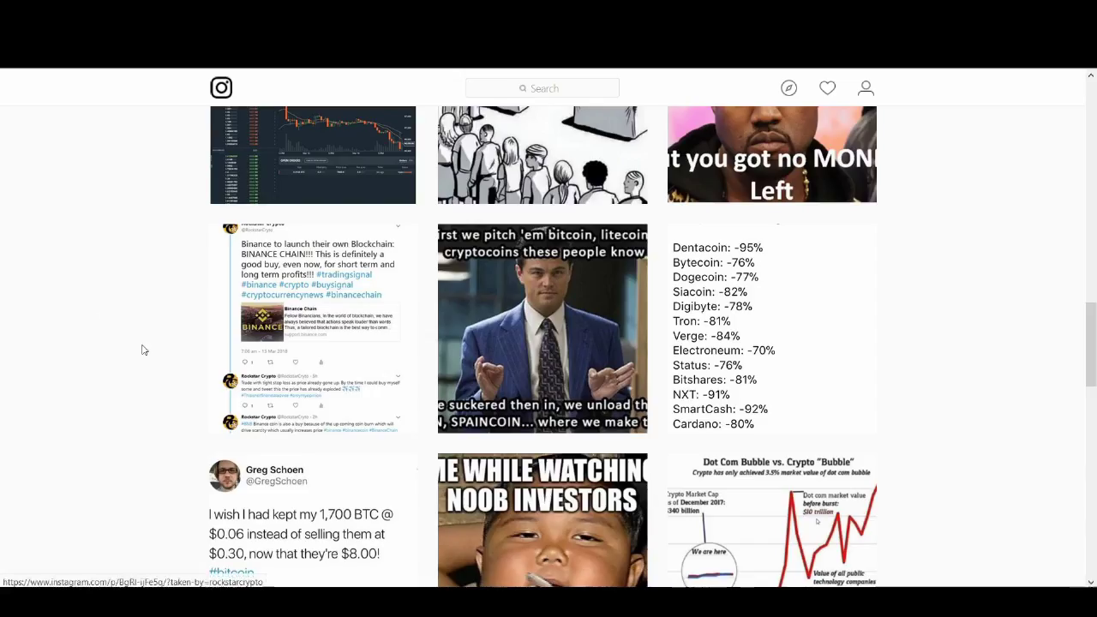
Step: Open the profile's "When your coin is about to moon but hits your stop loss" post and read its caption
scroll(144, 349, "up", 4)
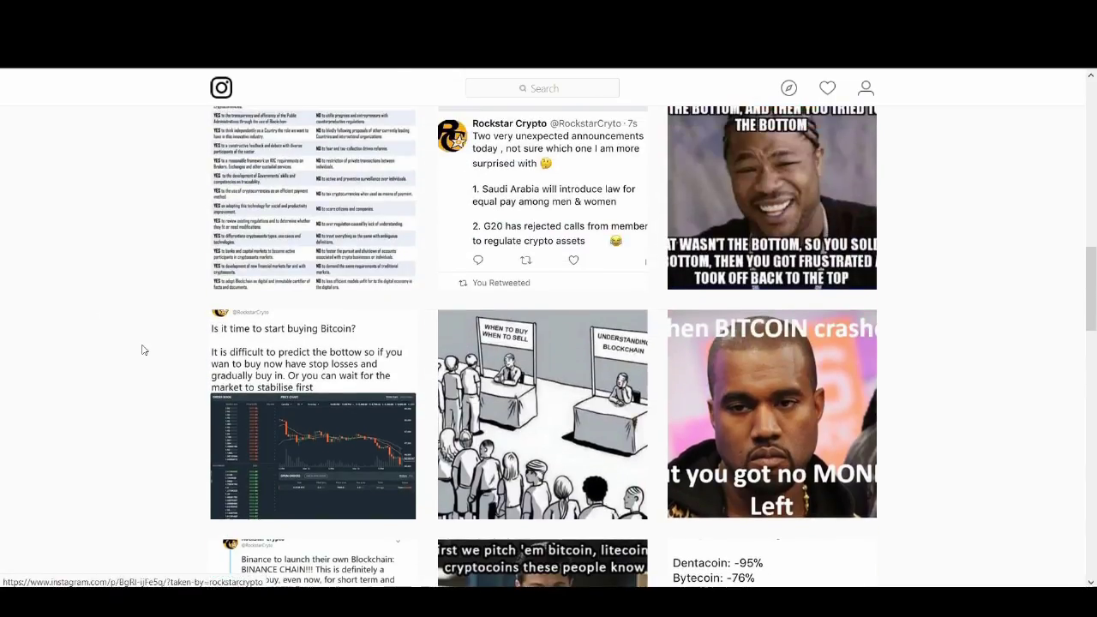
scroll(144, 350, "up", 2)
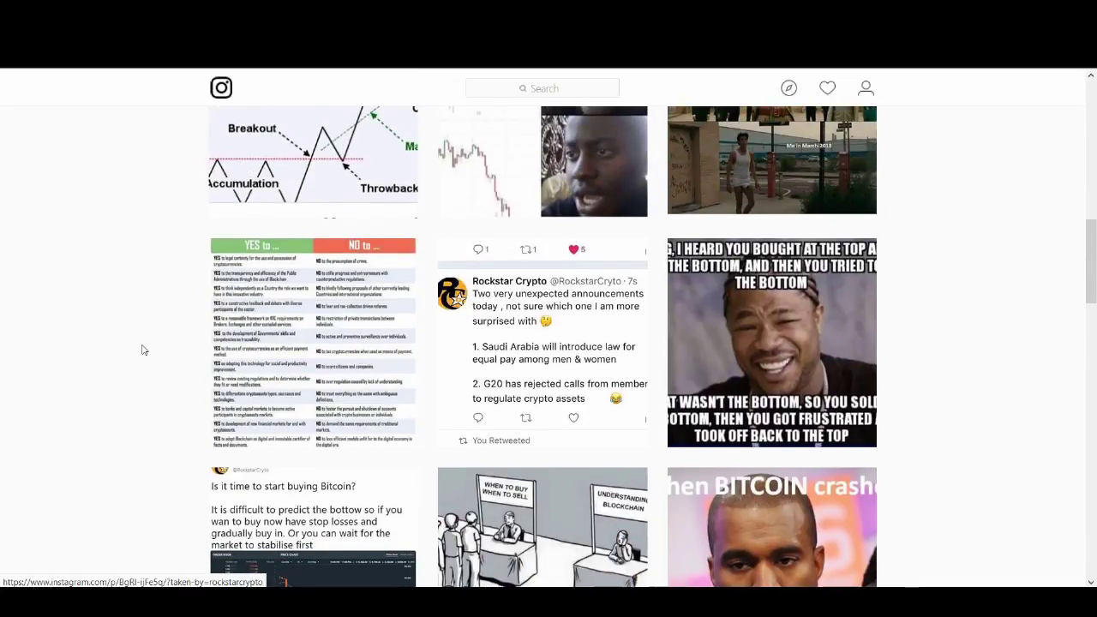
scroll(144, 350, "up", 2)
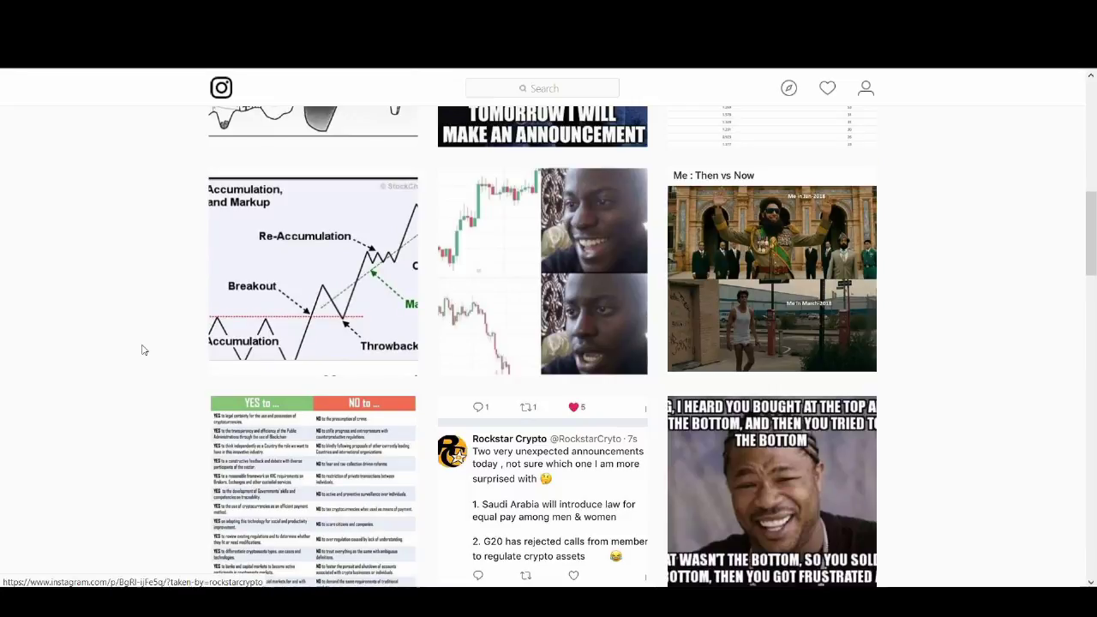
scroll(142, 348, "up", 6)
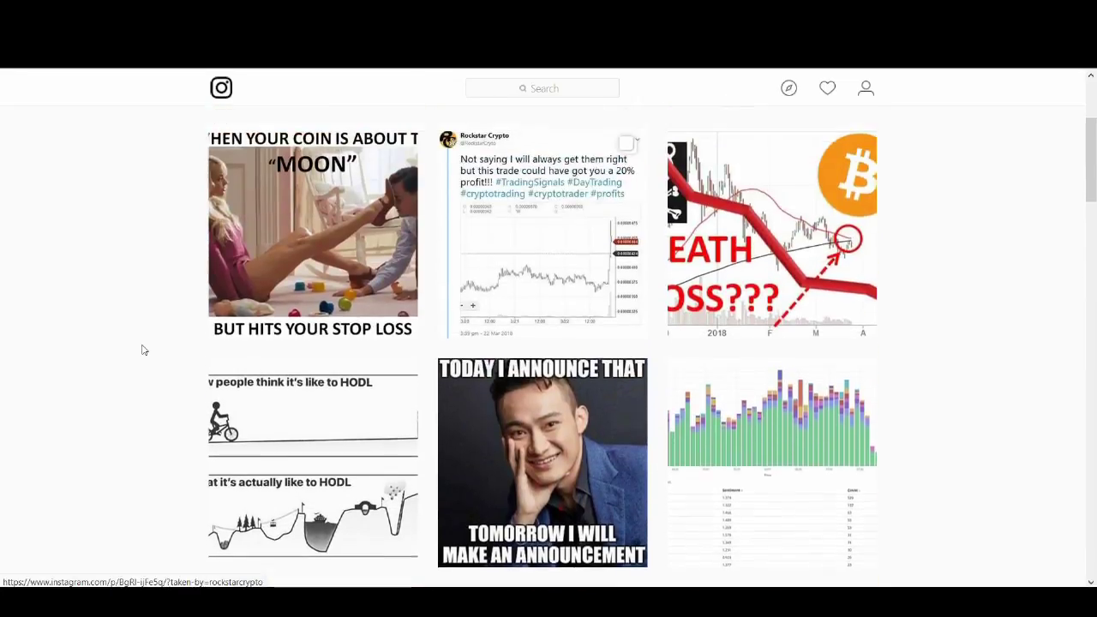
left_click(280, 297)
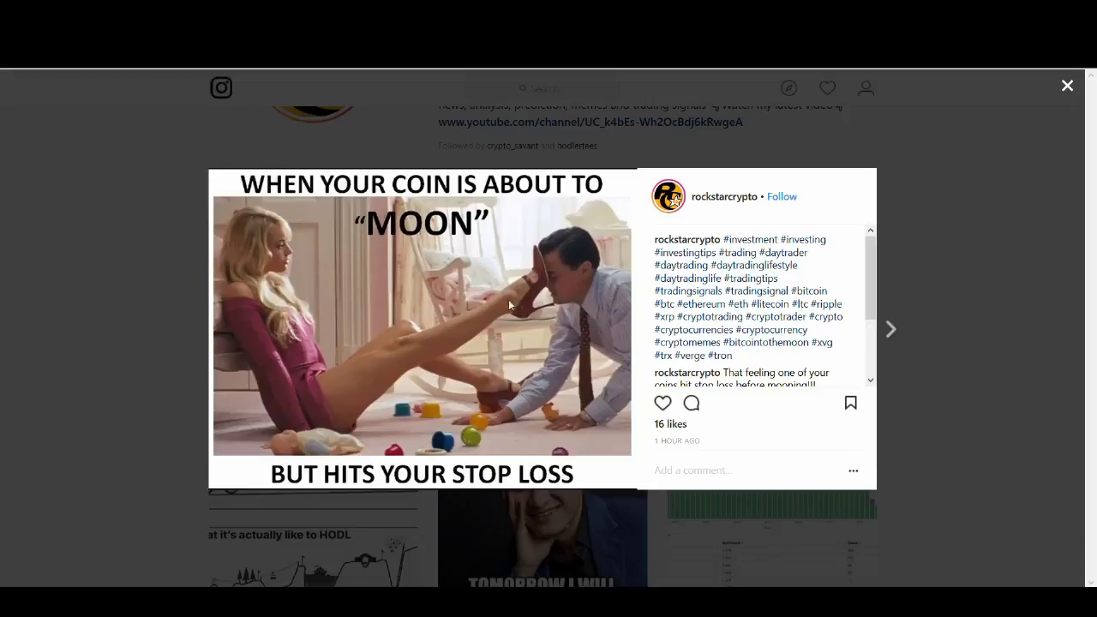
scroll(712, 322, "down", 2)
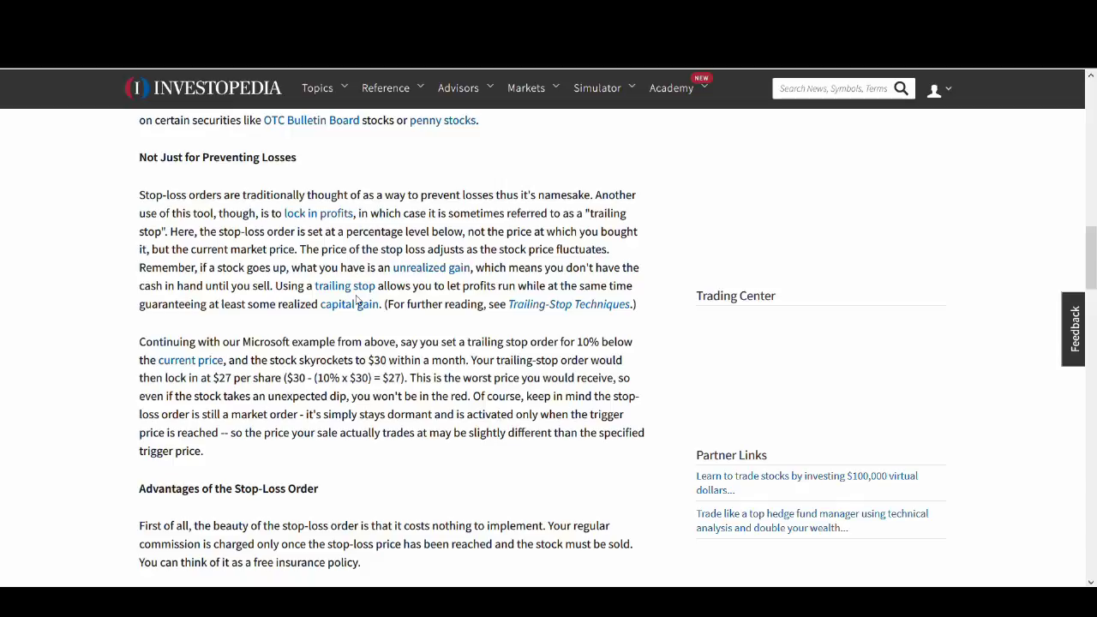
Step: Switch back to the Investopedia article and review the paragraphs on trailing stops and on choosing the stop level
scroll(360, 309, "up", 1)
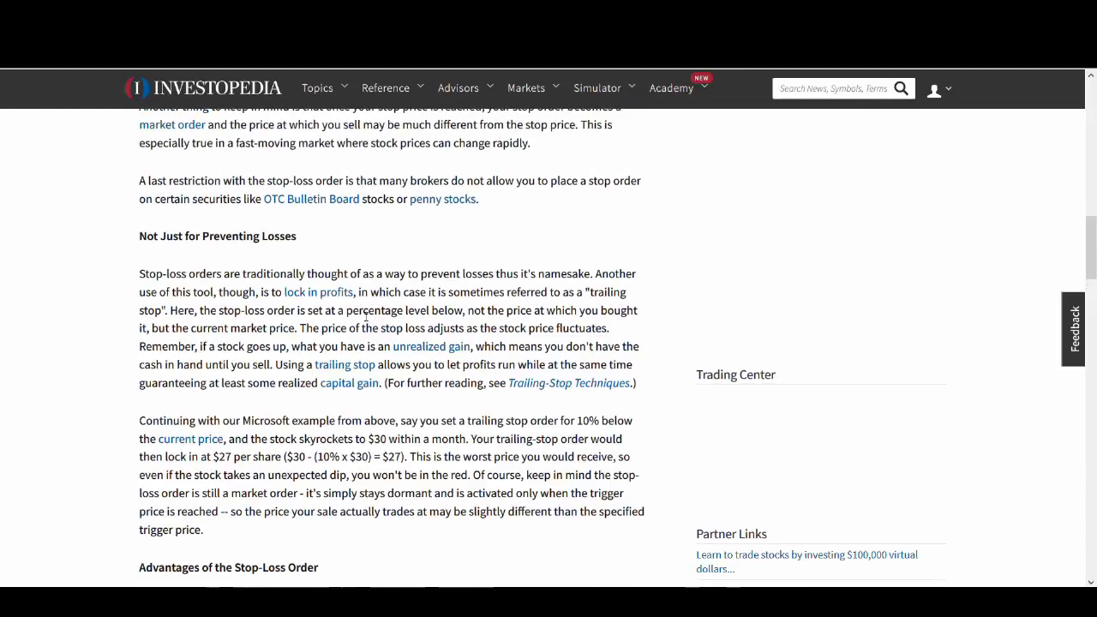
scroll(366, 319, "up", 1)
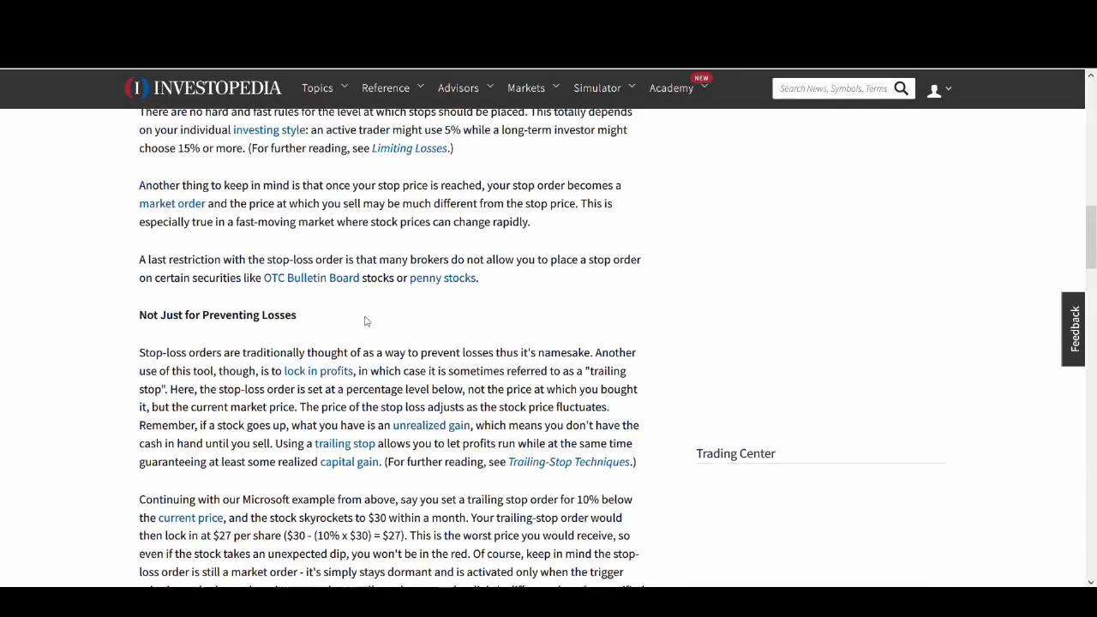
scroll(366, 320, "up", 1)
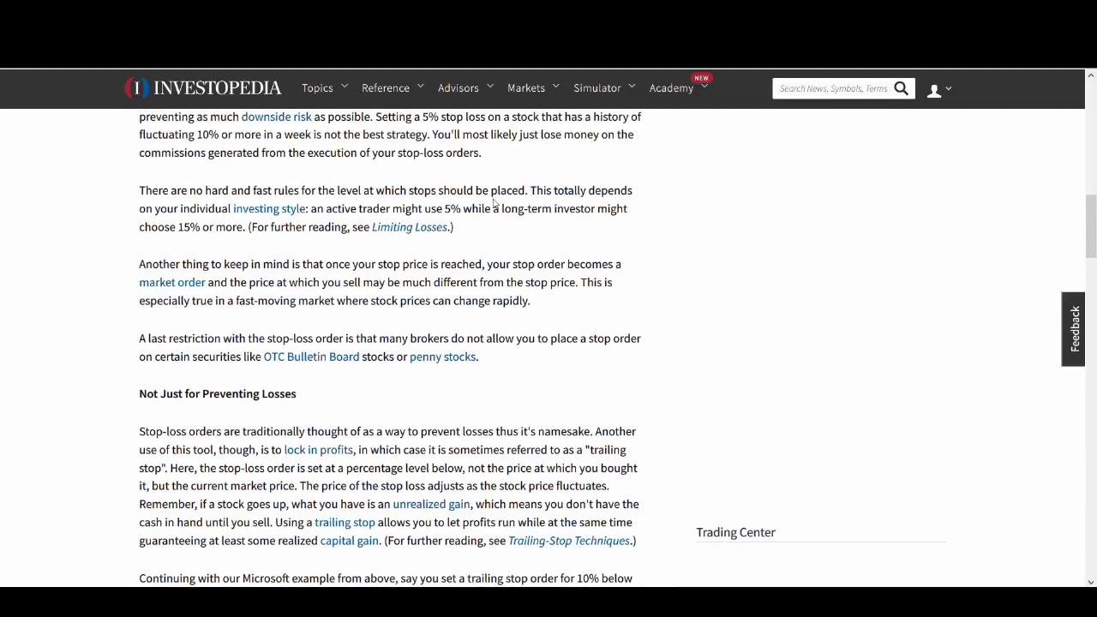
scroll(455, 329, "up", 1)
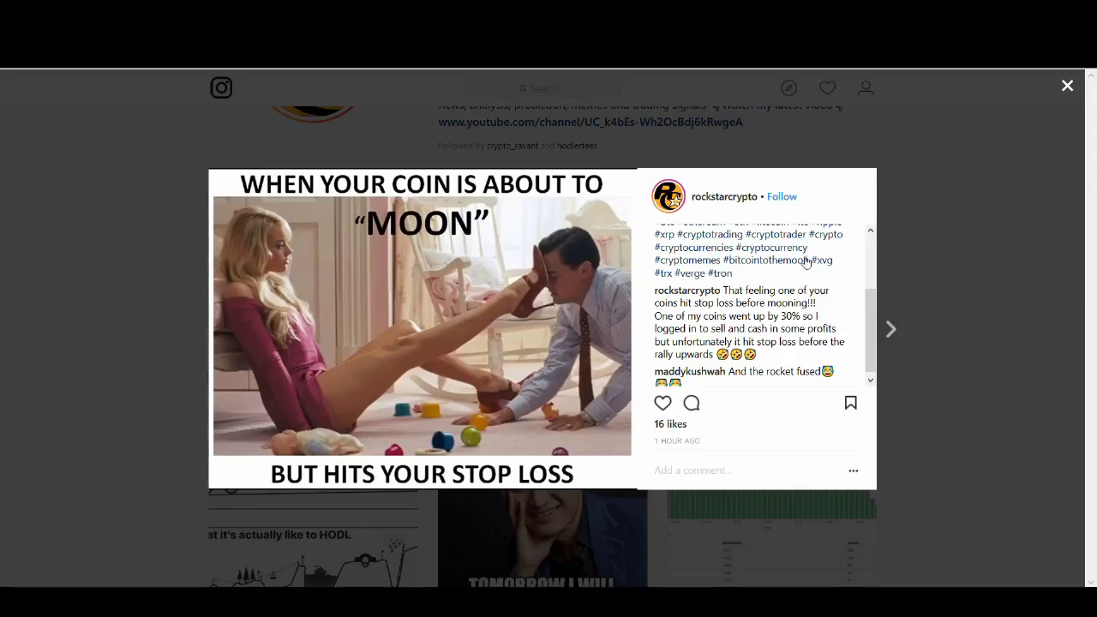
Step: Return to the stop-loss meme post on Instagram and reread the caption about the coin that hit its stop loss
scroll(777, 284, "up", 2)
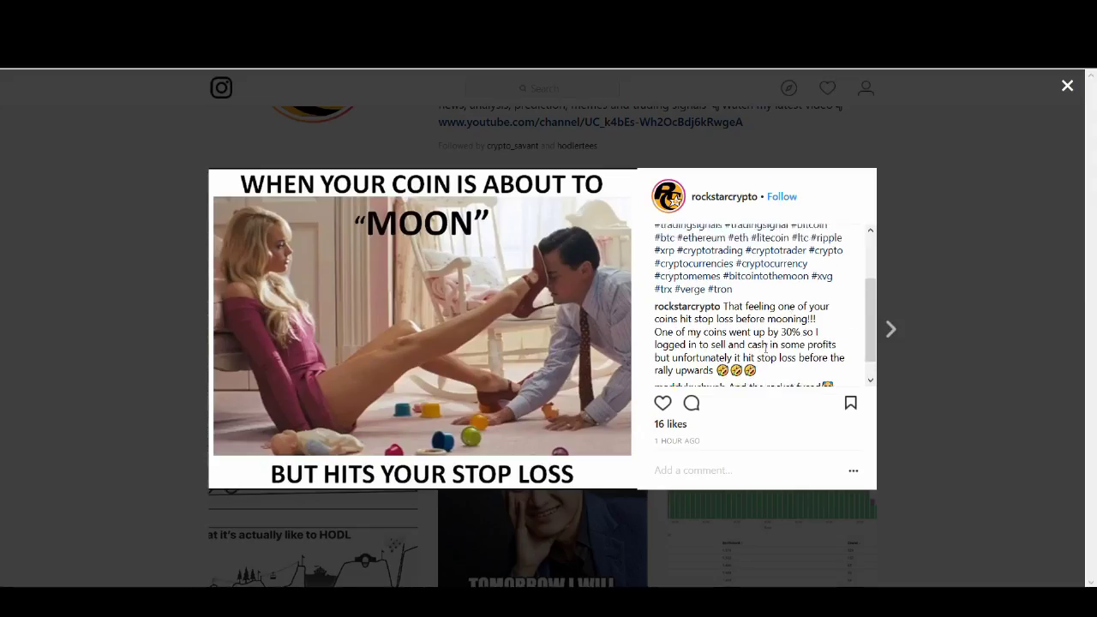
scroll(767, 344, "down", 2)
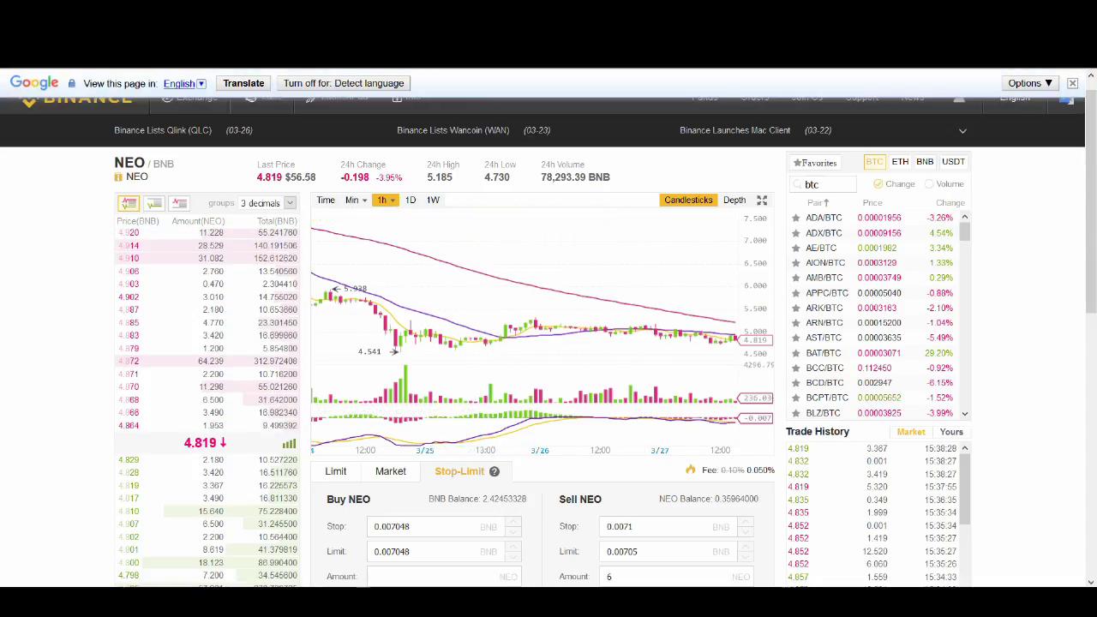
Step: Switch to Binance and examine the price charts and Stop-Limit order forms for the NEO/BNB and BNB/BTC pairs
scroll(775, 377, "down", 1)
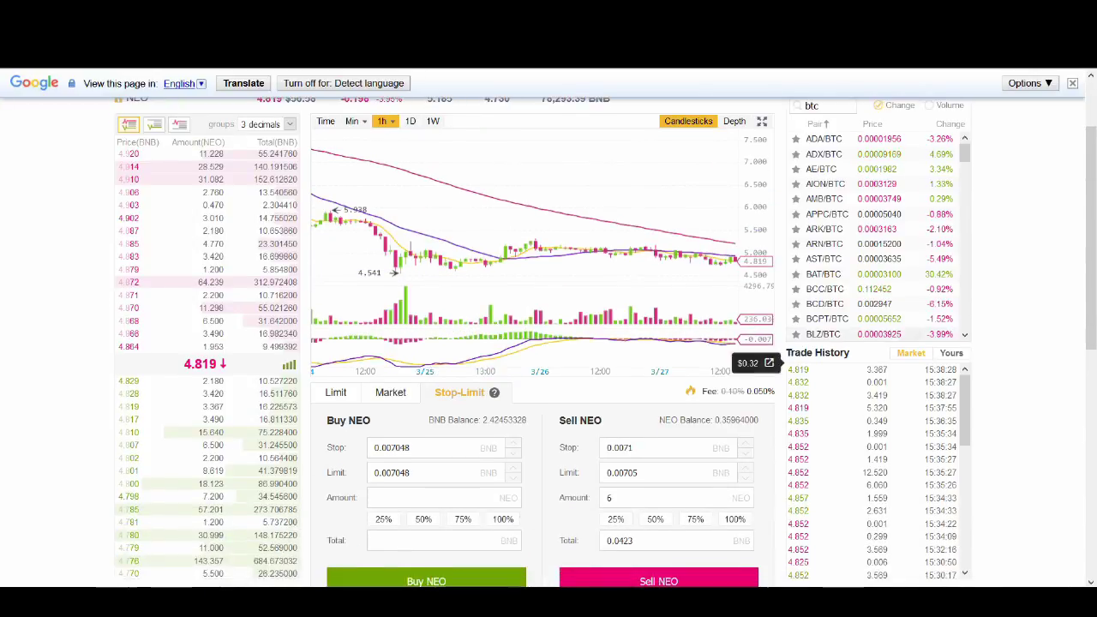
scroll(780, 352, "up", 1)
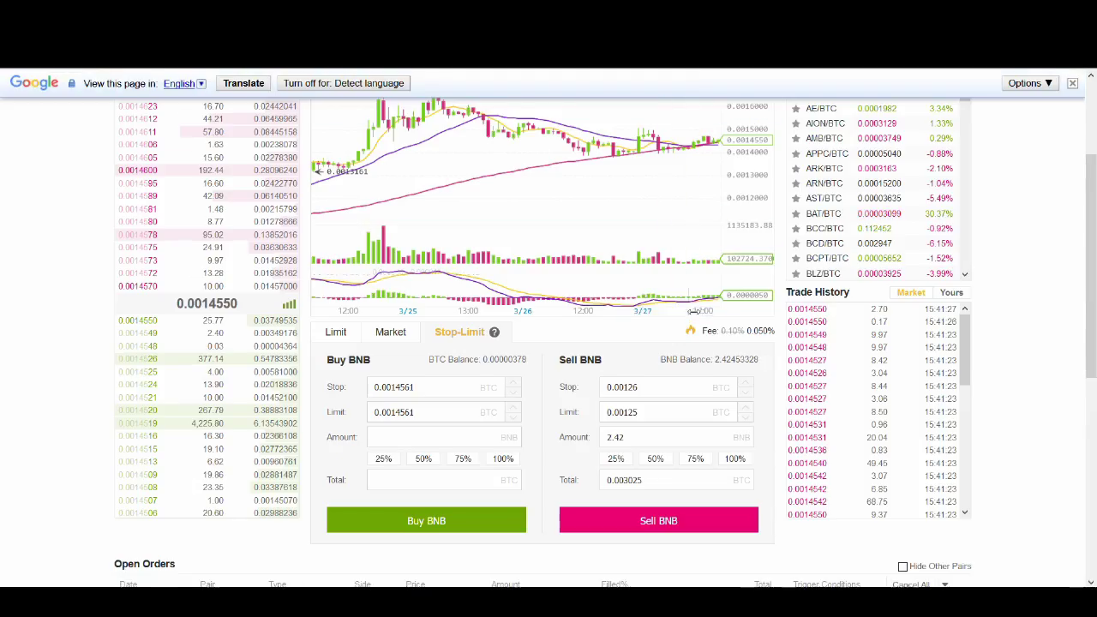
scroll(693, 312, "up", 1)
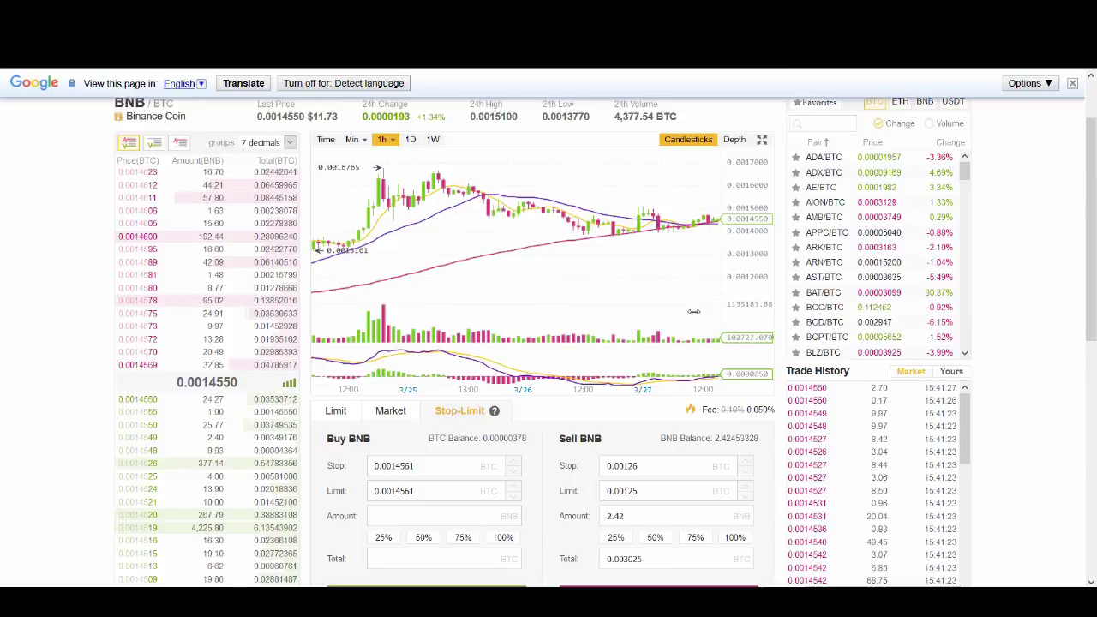
scroll(693, 312, "up", 1)
scroll(703, 257, "down", 2)
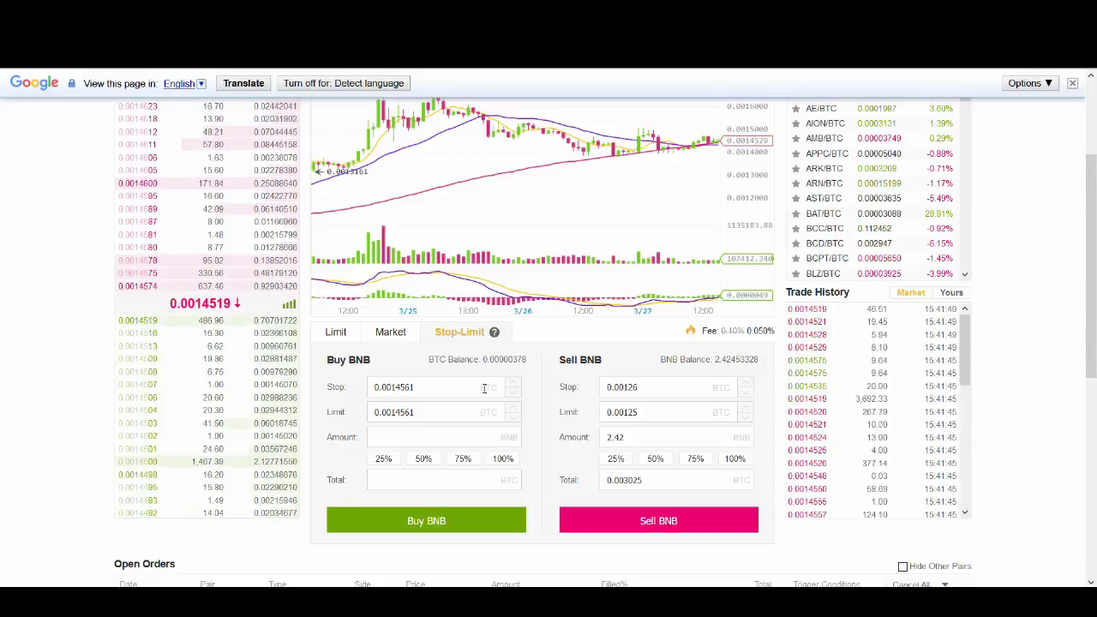
scroll(733, 238, "up", 2)
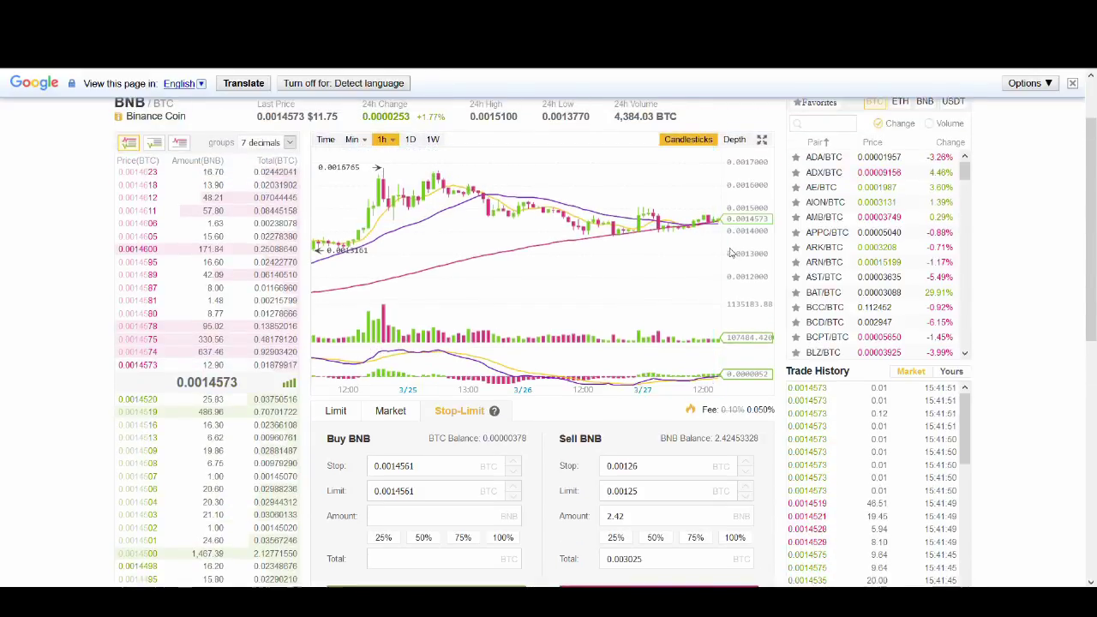
Step: Examine the Stop and Limit prices in the Sell BNB stop-limit form, highlighting each value in turn
scroll(637, 259, "down", 2)
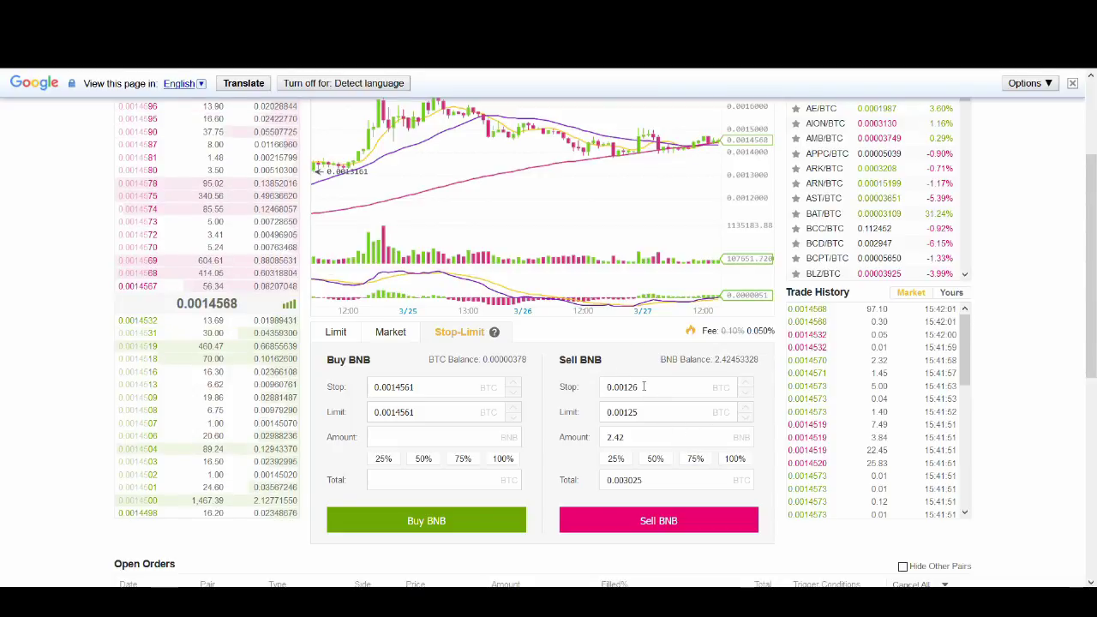
left_click(646, 412)
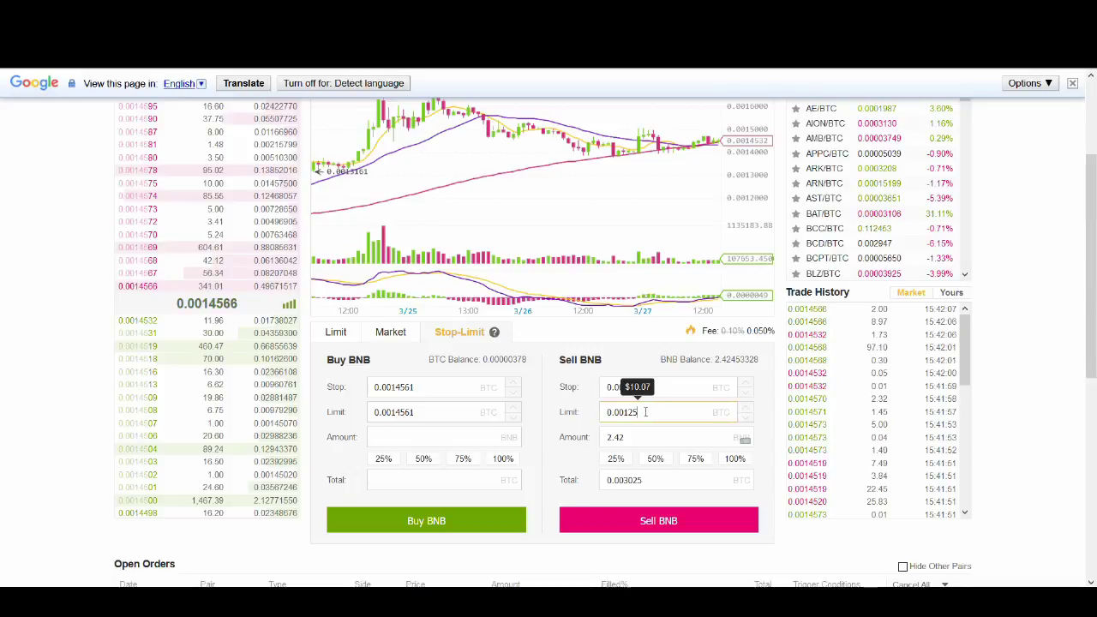
left_click_drag(634, 412, 603, 406)
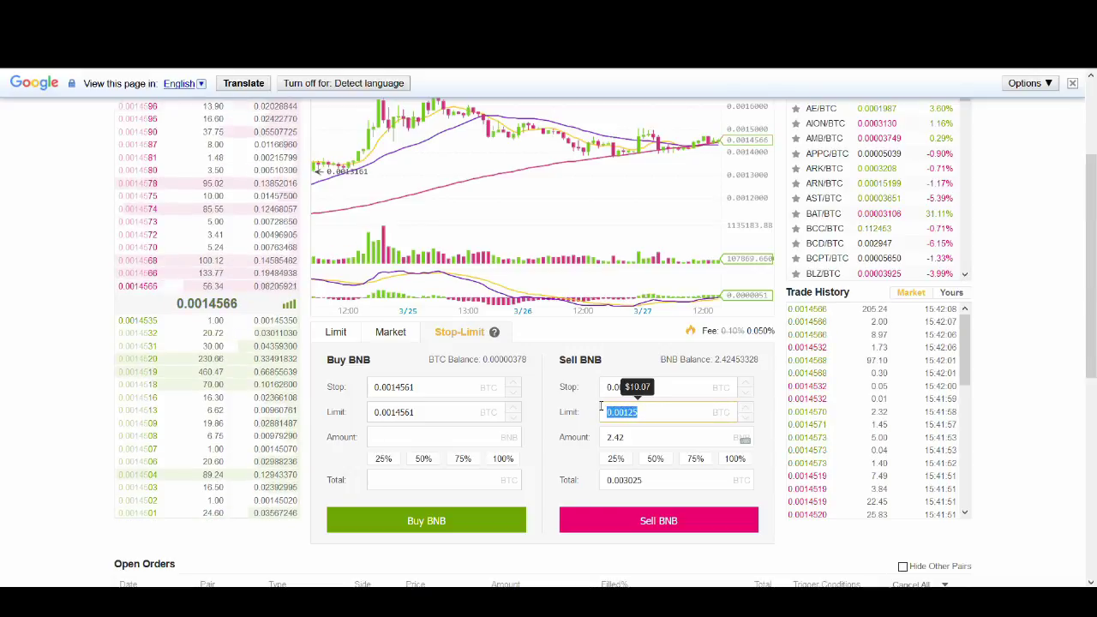
left_click(597, 423)
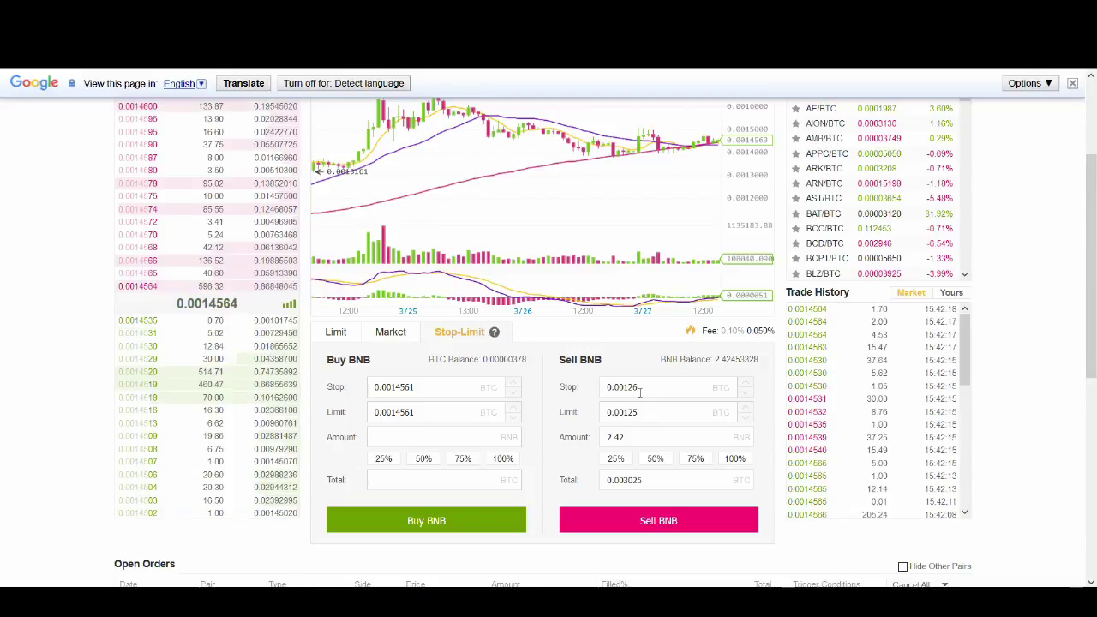
left_click(634, 388)
double_click(635, 388)
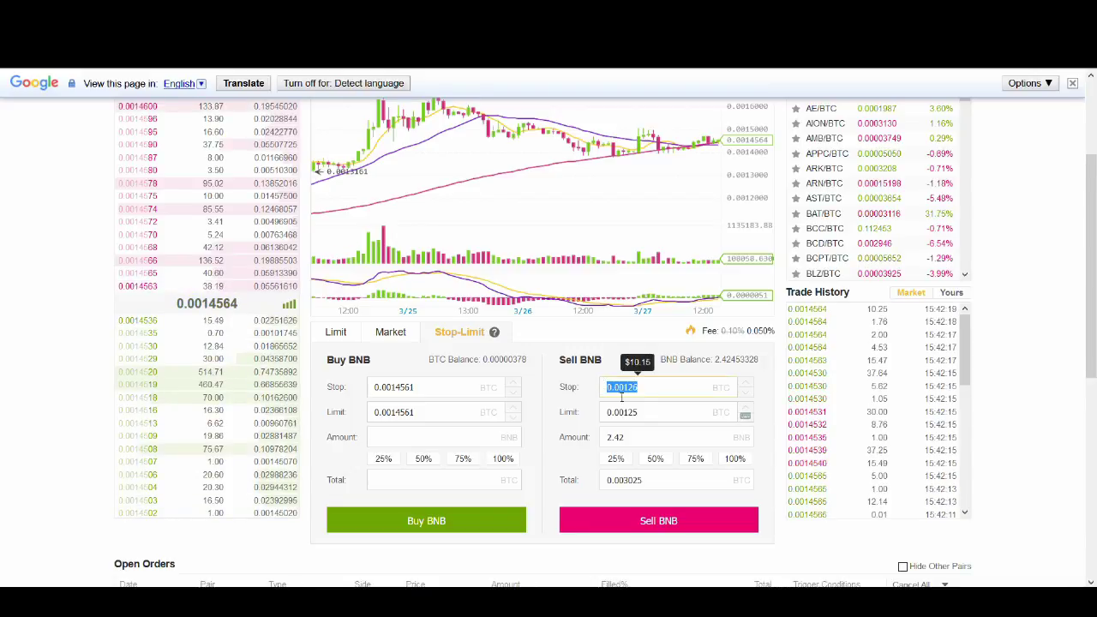
left_click(638, 412)
left_click_drag(632, 413, 610, 411)
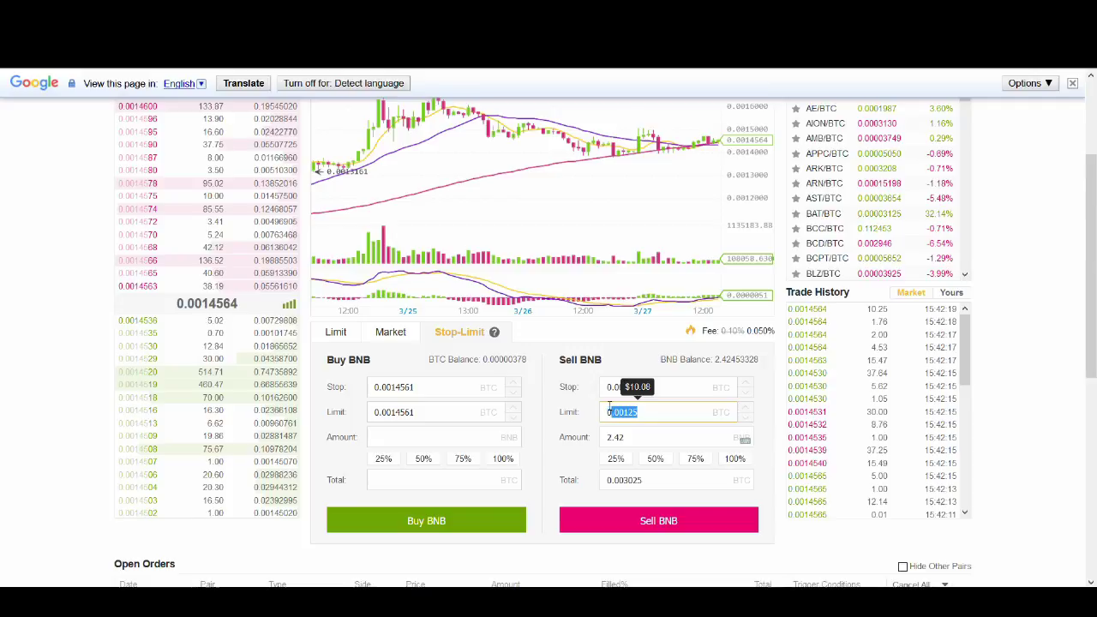
left_click(674, 362)
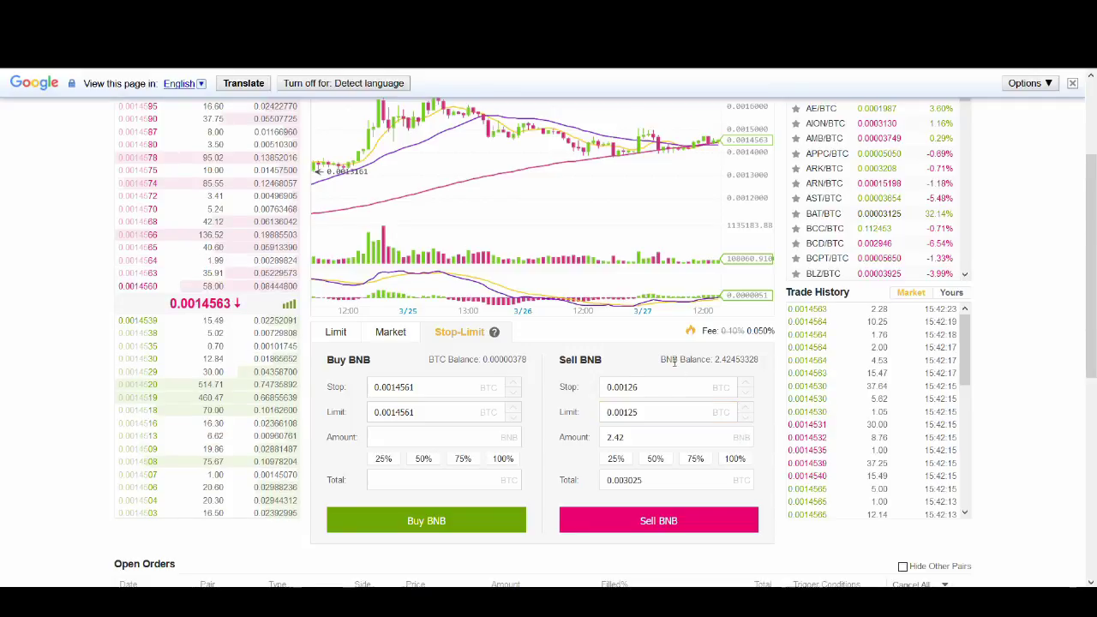
left_click_drag(640, 388, 607, 388)
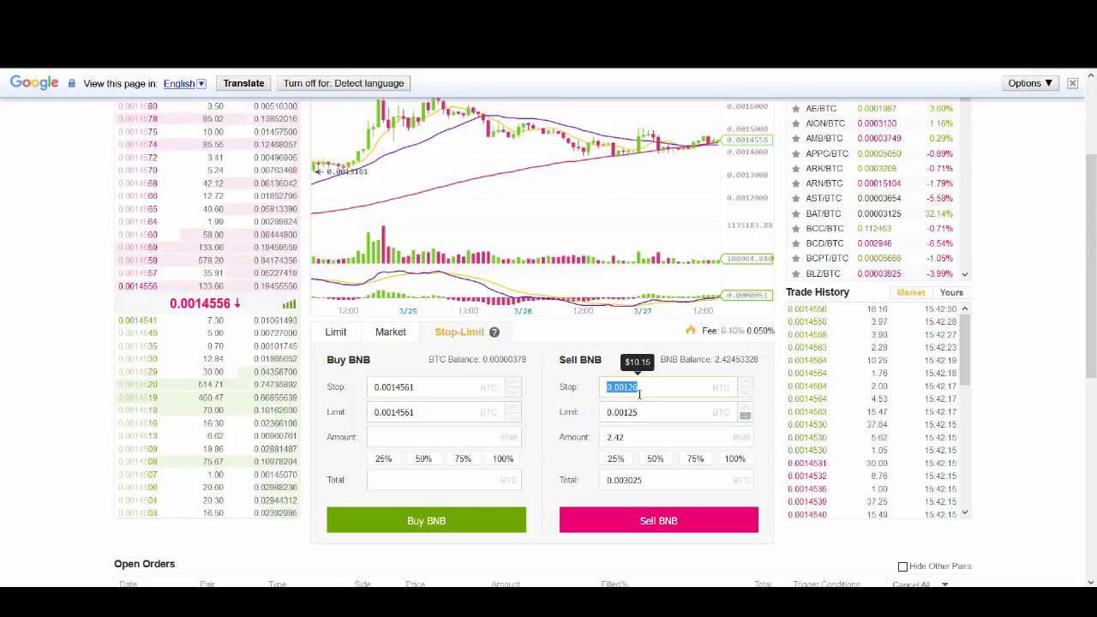
left_click(641, 418)
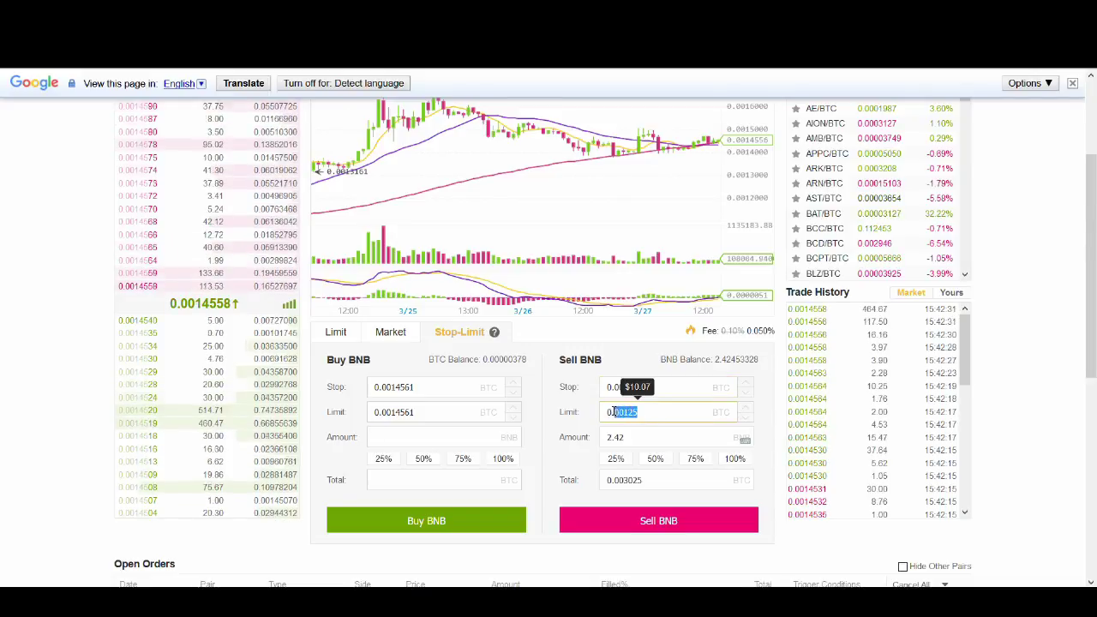
left_click_drag(614, 413, 603, 412)
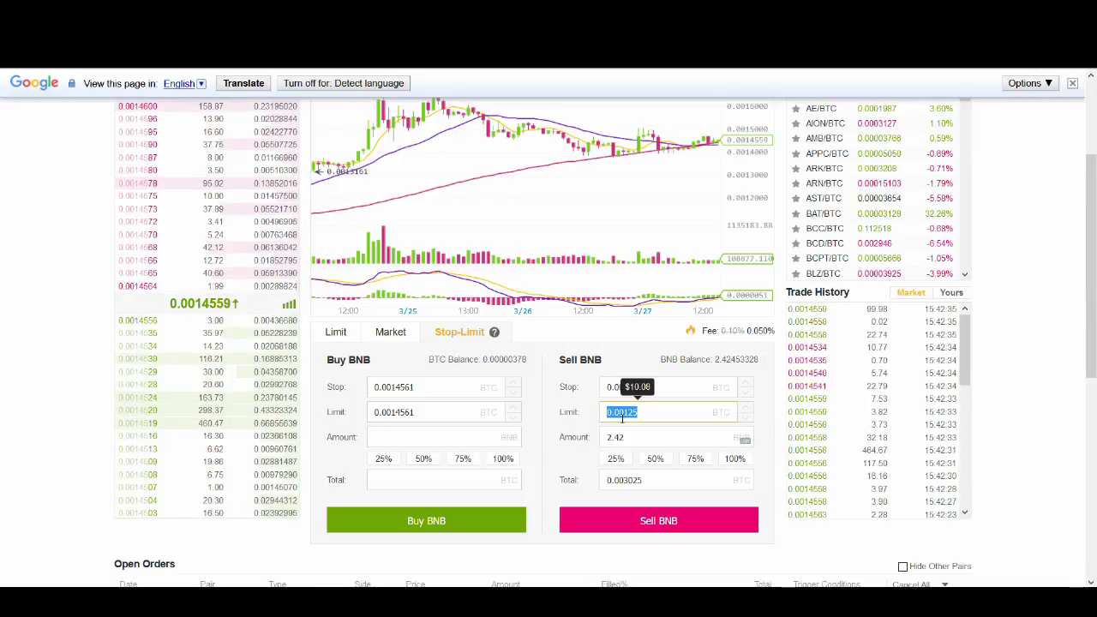
left_click(642, 418)
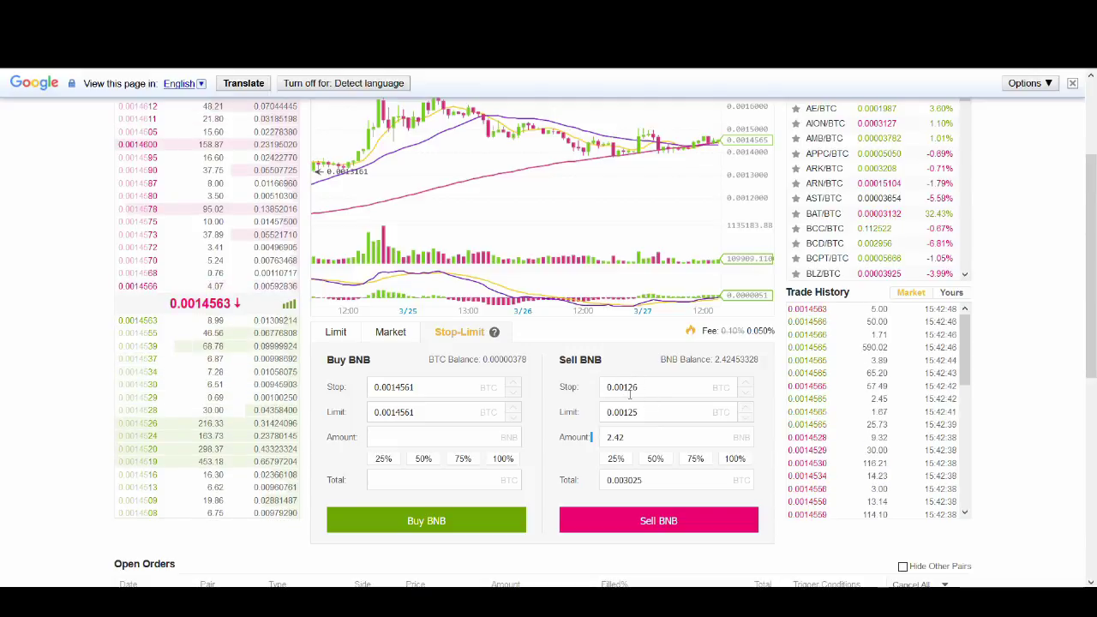
left_click(641, 412)
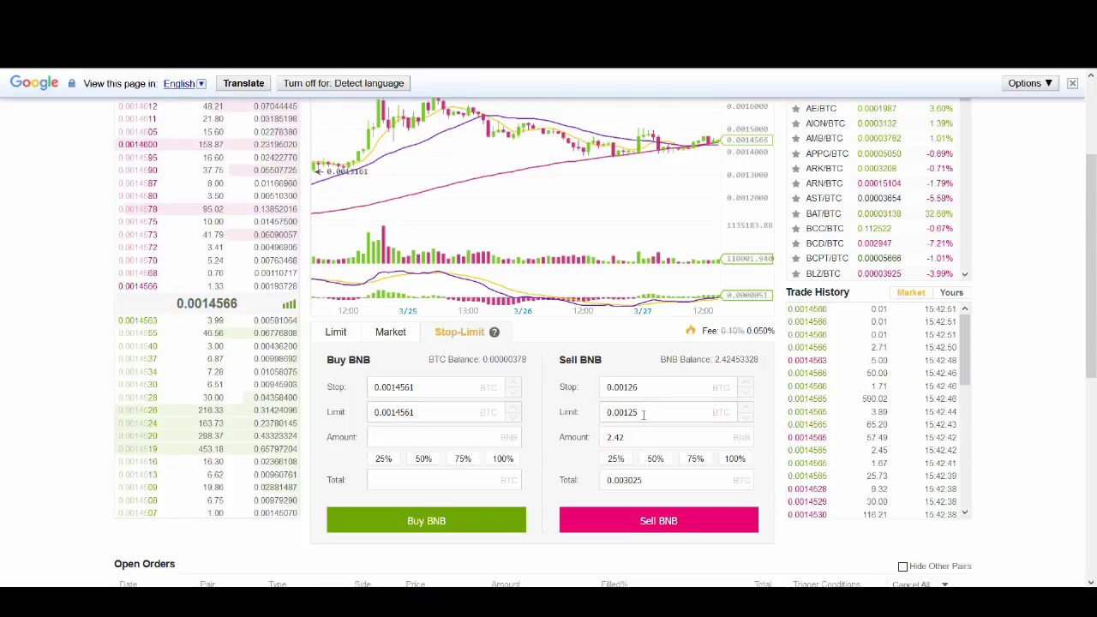
left_click_drag(643, 414, 579, 411)
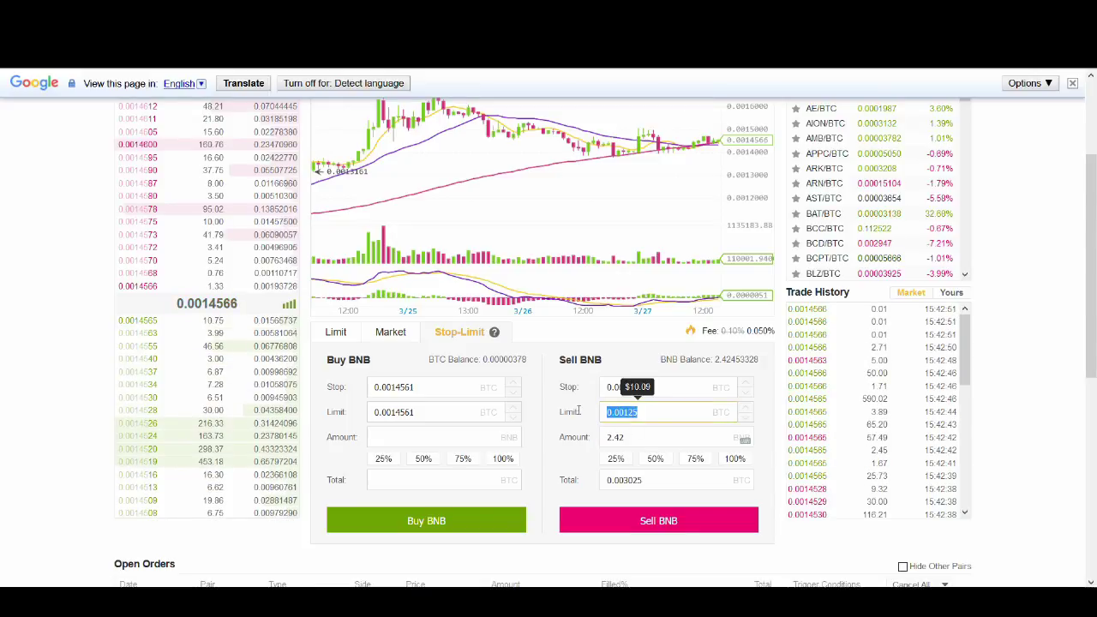
Step: Submit the BNB stop-limit sell order to read its confirmation text, and dismiss the dialog without placing the order
left_click(620, 522)
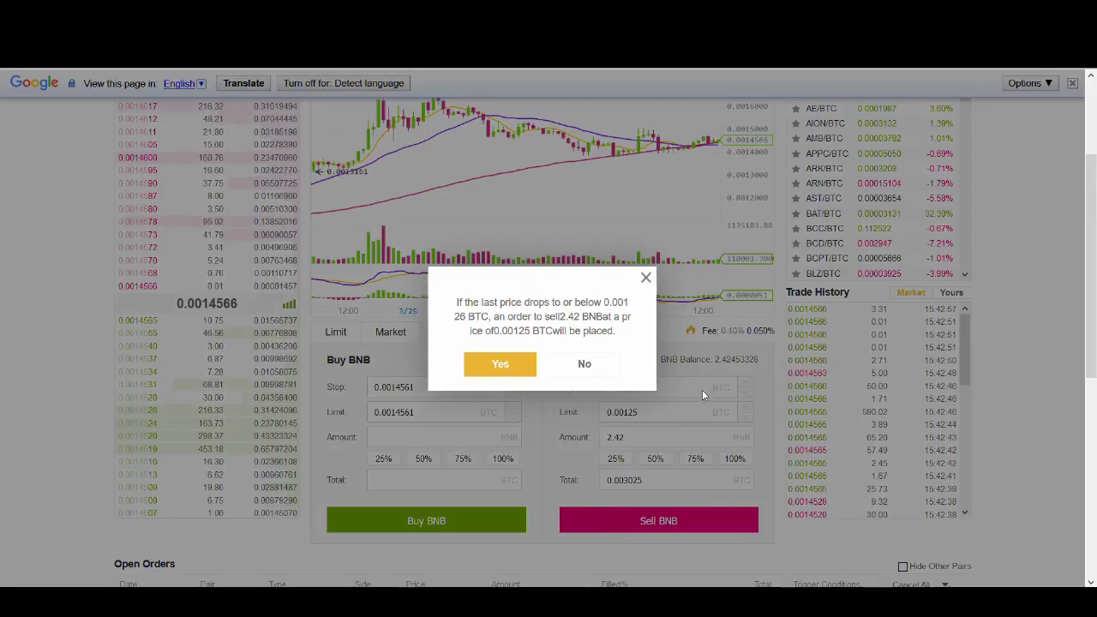
left_click_drag(455, 300, 624, 349)
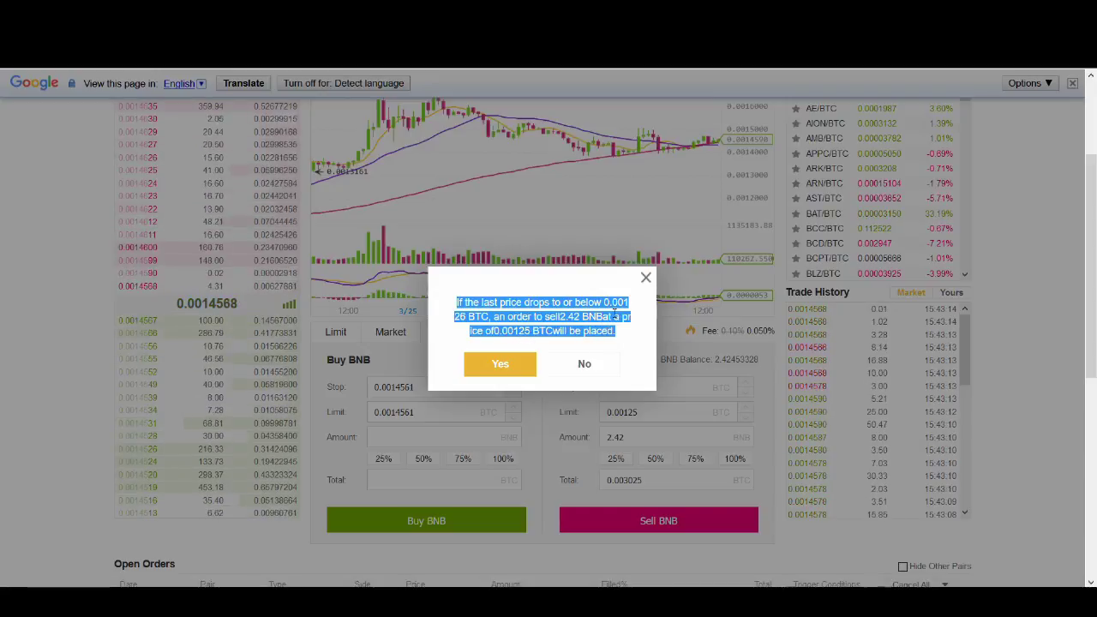
left_click(643, 286)
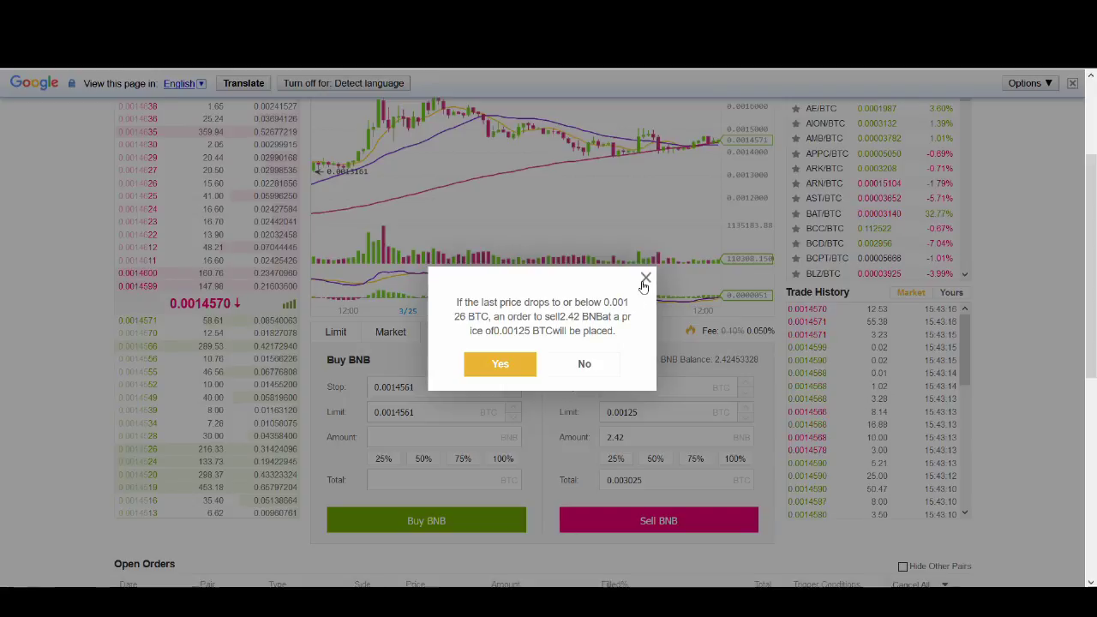
left_click(645, 281)
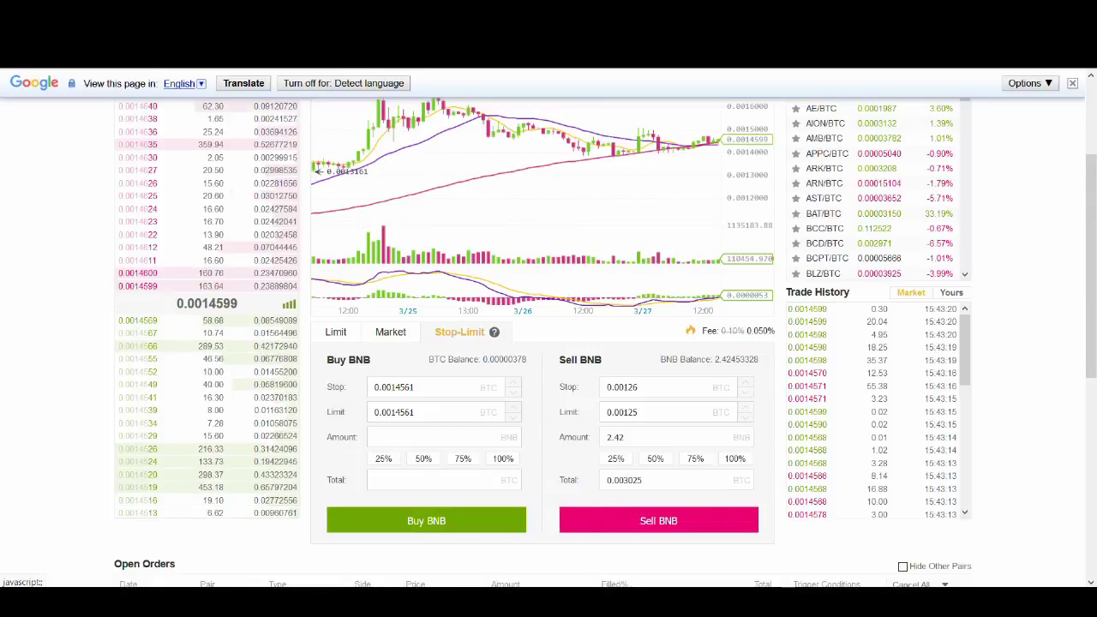
Step: Switch to the PowerPoint presentation and review the Binance, Bittrex and GDAX stop-loss slides through to the closing "Thank you" slide
left_click(459, 584)
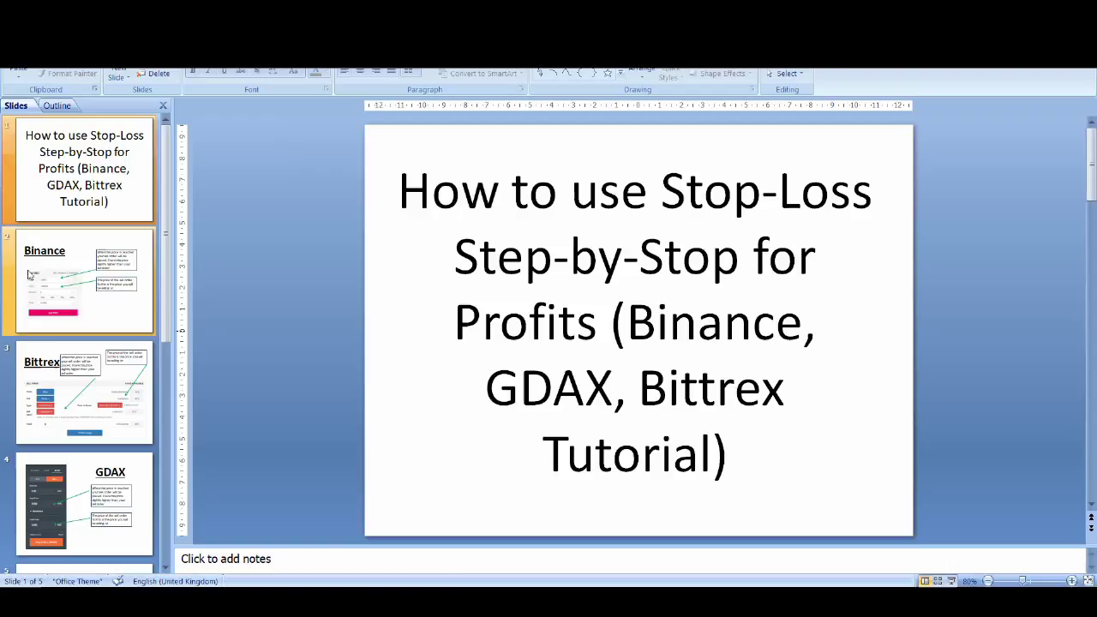
left_click(115, 272)
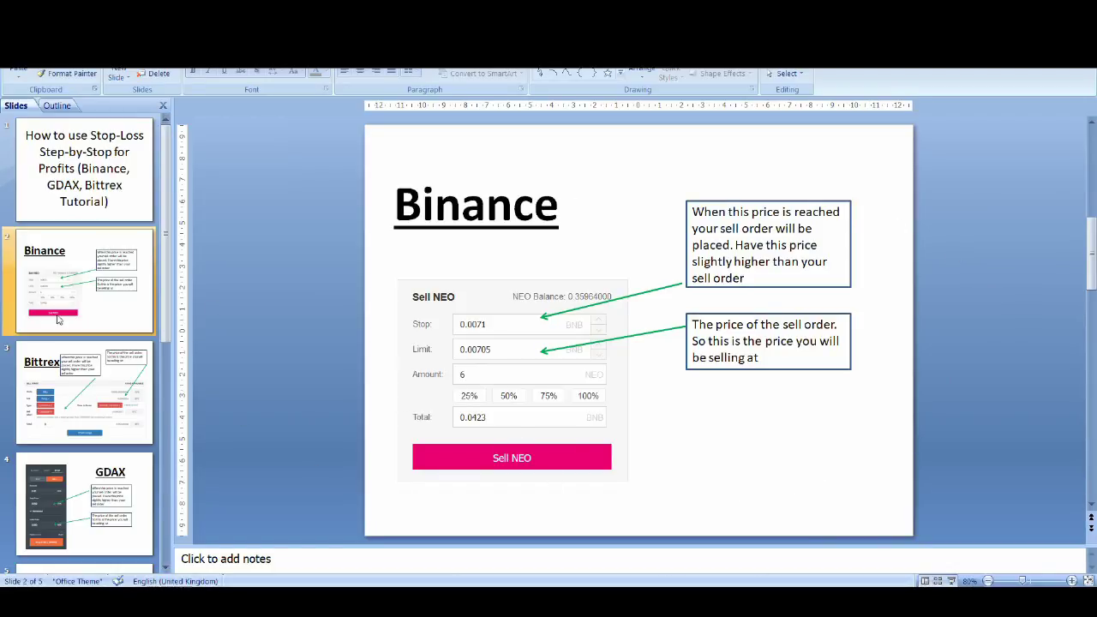
key("Page_Down")
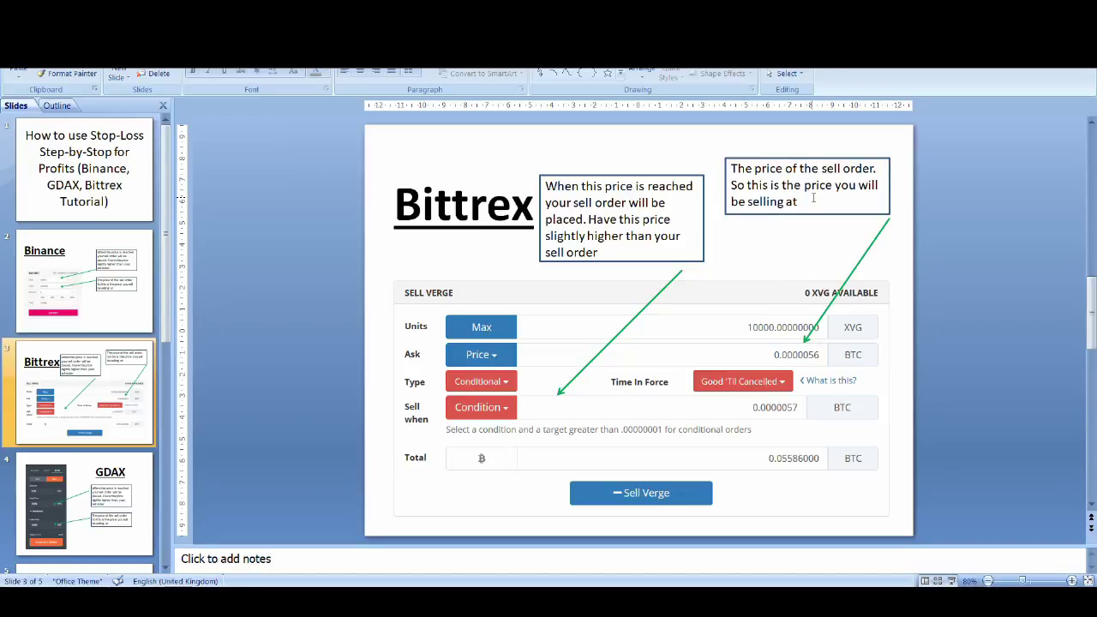
left_click(104, 471)
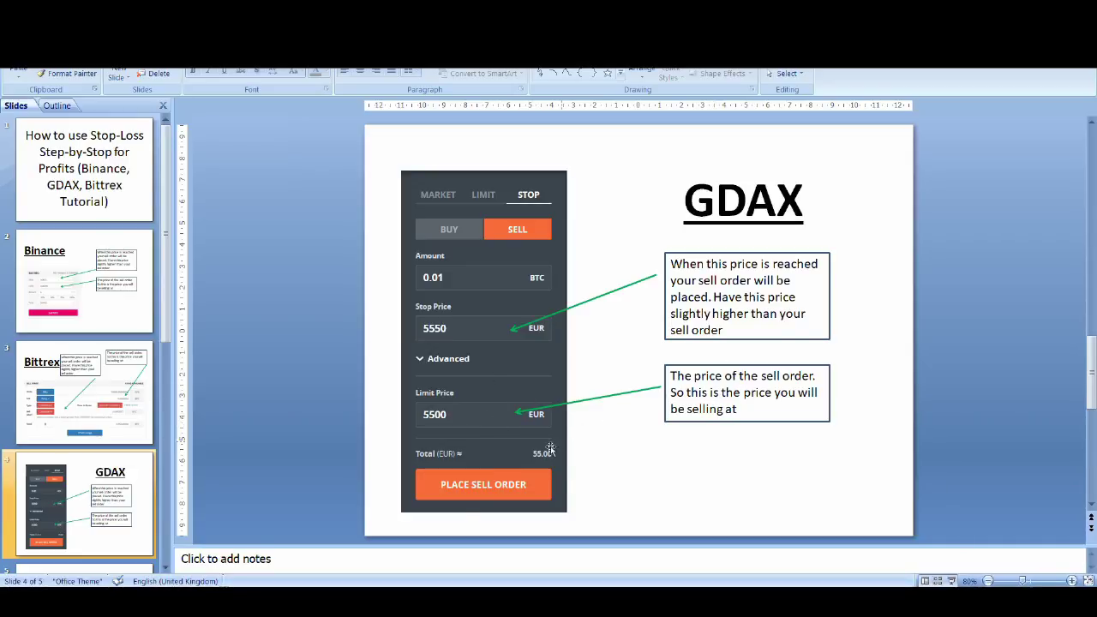
scroll(338, 431, "down", 1)
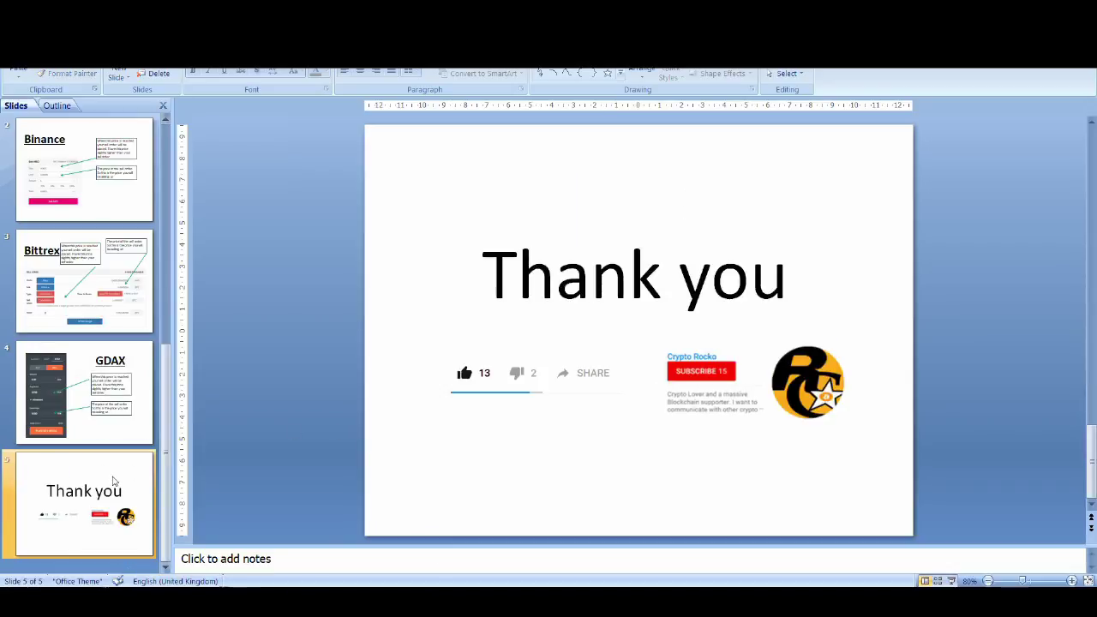